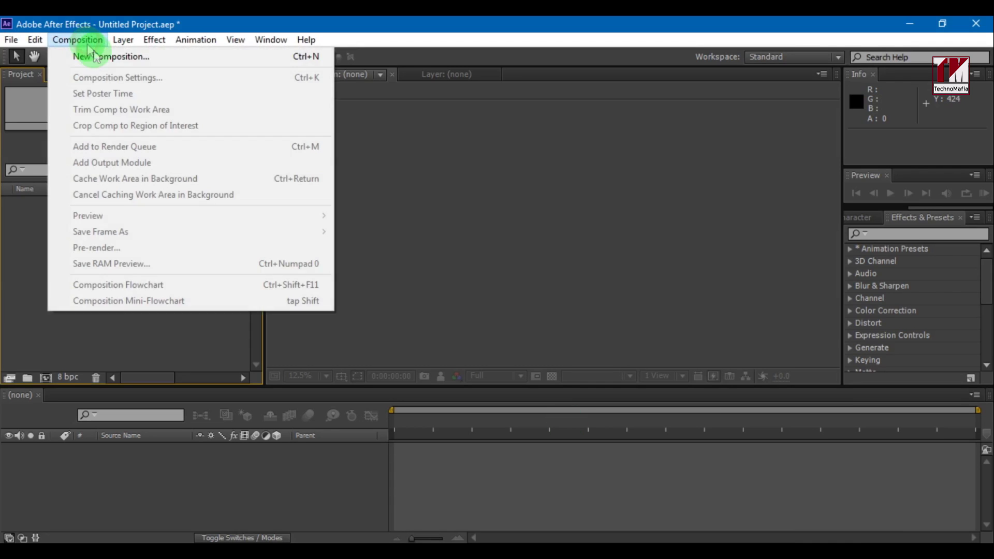
Create the 'shift' composition with the HDTV 1080 25 preset and a 10-second duration
left_click(97, 57)
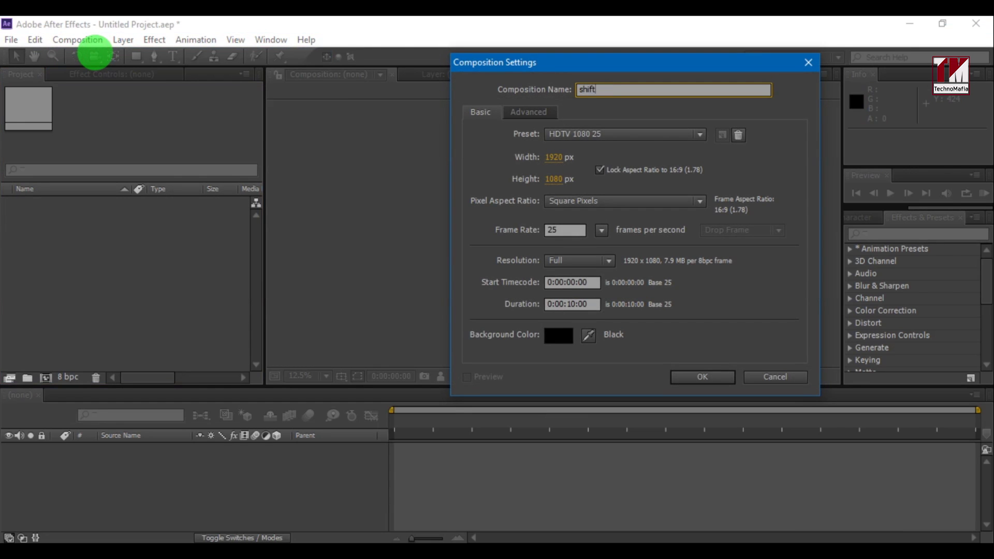
left_click(703, 376)
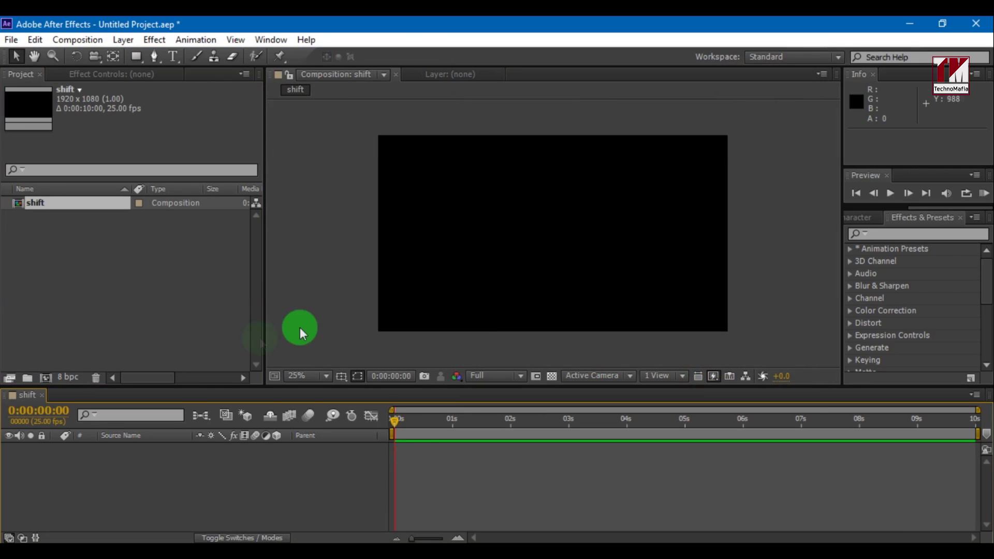
right_click(209, 475)
Add a text layer reading 'LEARN' and set its font size to 250 px
mouse_move(336, 321)
left_click(505, 343)
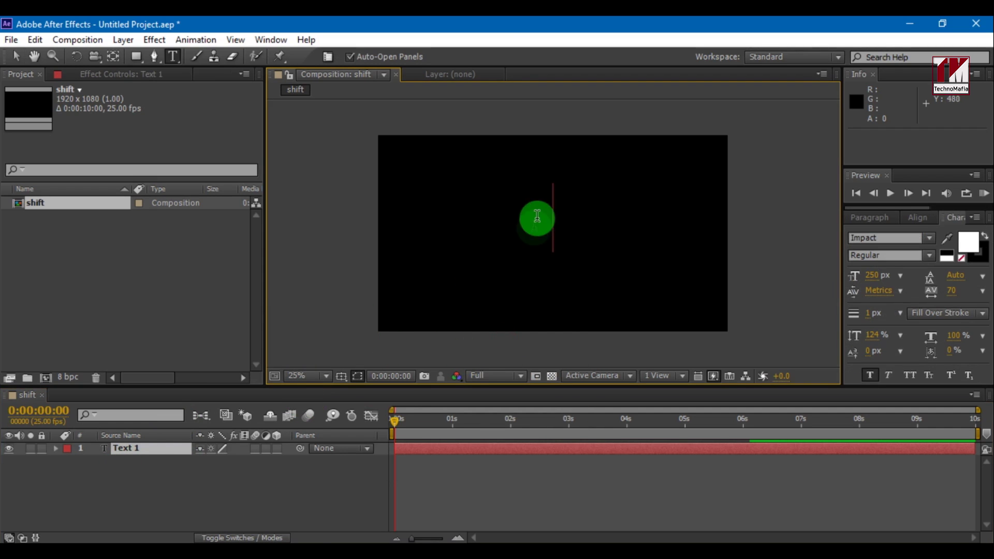
type("LEARN")
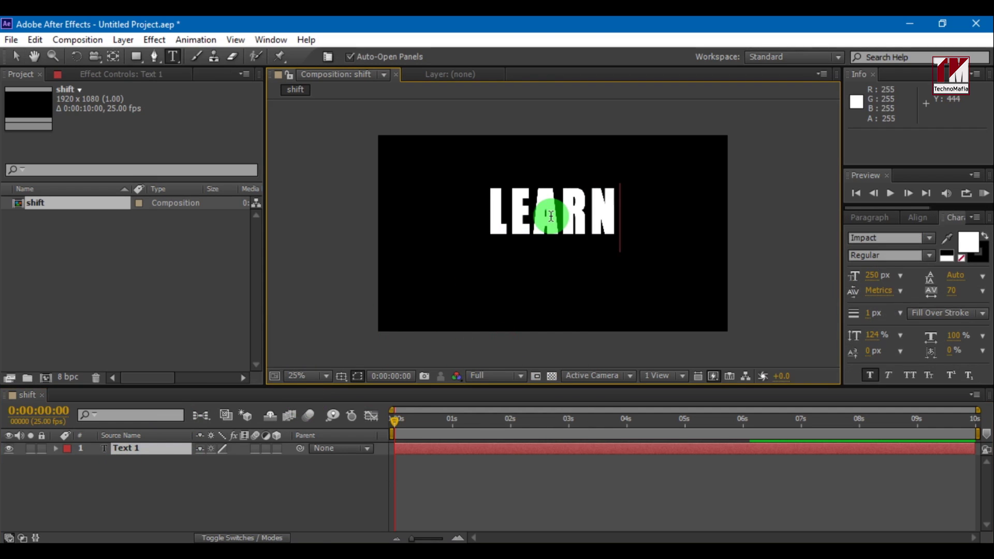
double_click(553, 221)
left_click_drag(873, 275, 803, 284)
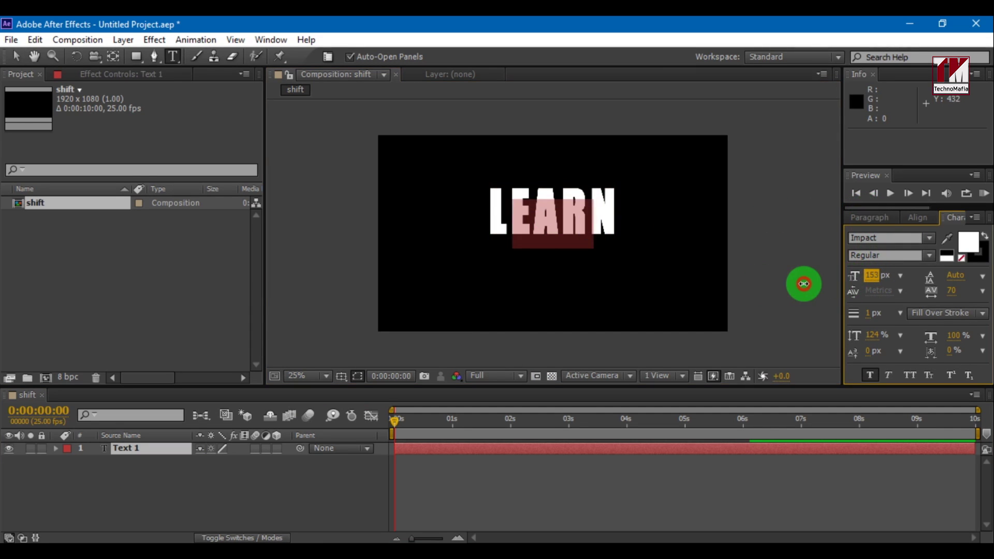
left_click(875, 277)
type("250")
key("Return")
Centre LEARN in the composition, then nudge it left of centre
left_click(918, 217)
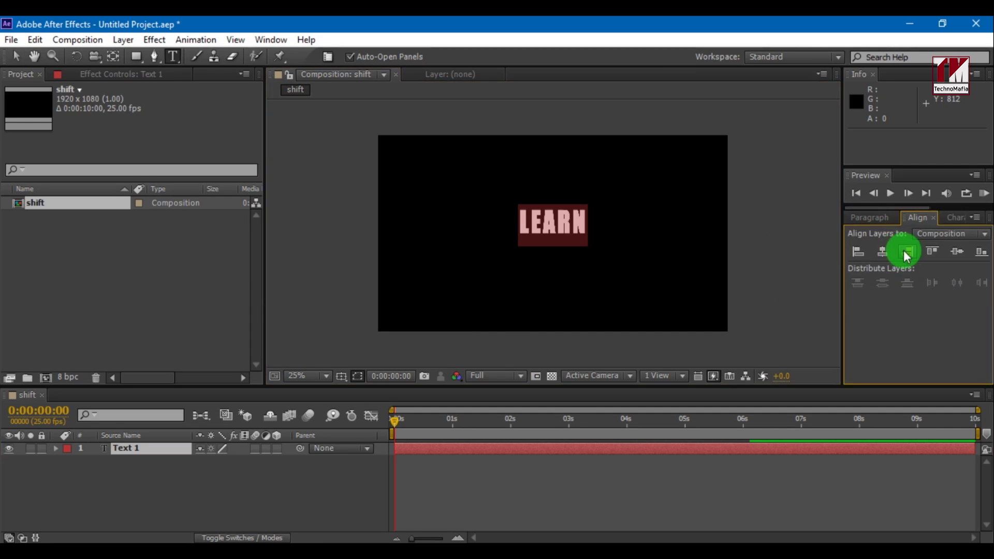
left_click(882, 252)
left_click(956, 251)
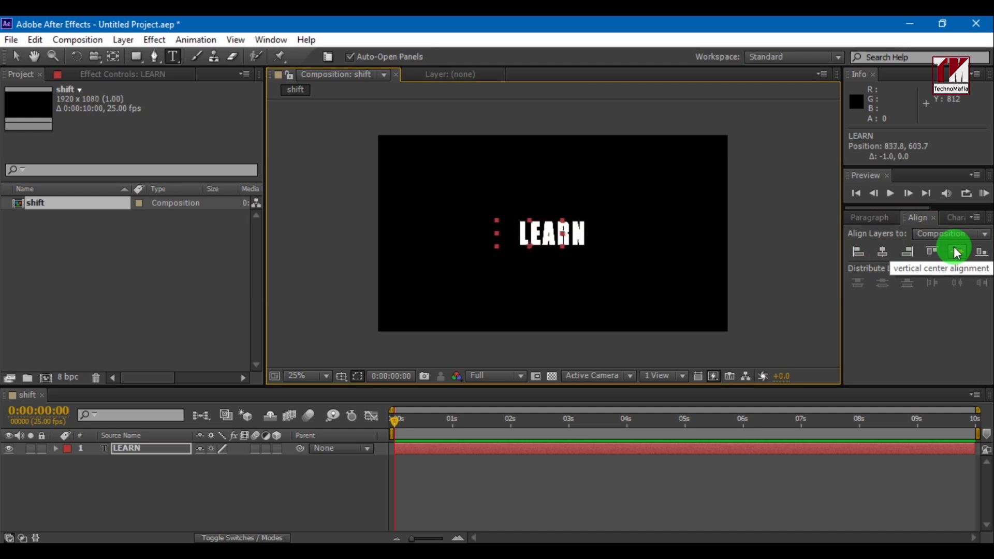
key("shift+Left")
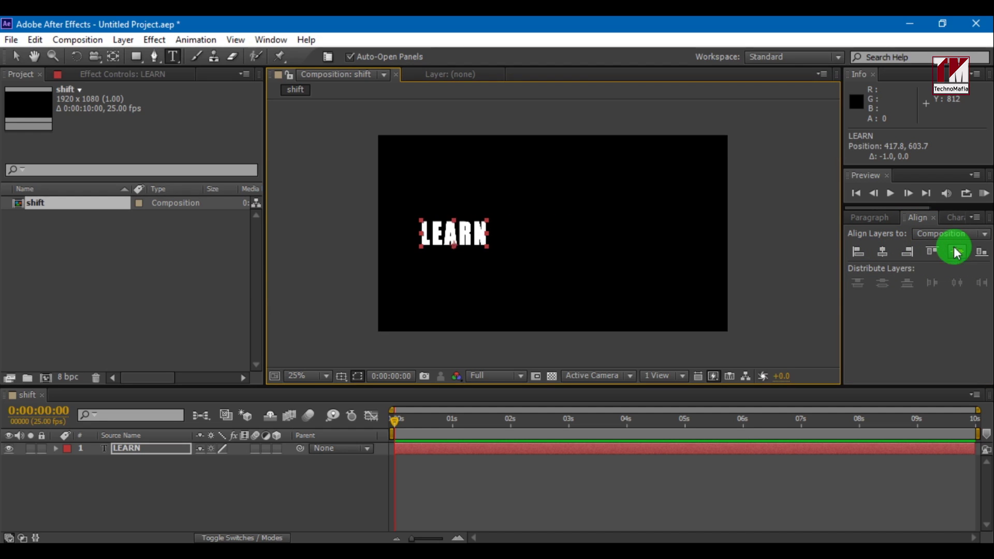
Switch to the Selection tool and turn on View > Show Rulers
key("v")
left_click(235, 40)
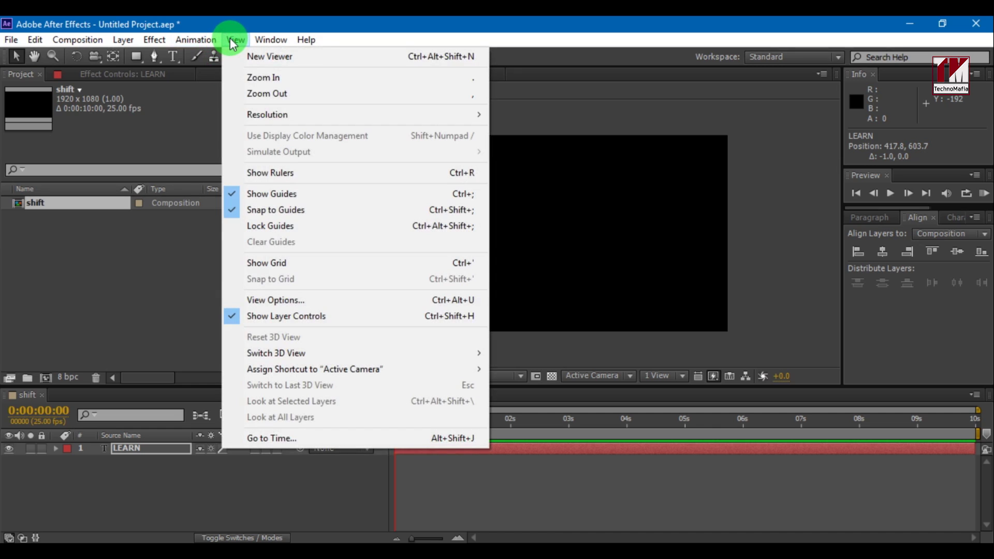
left_click(262, 173)
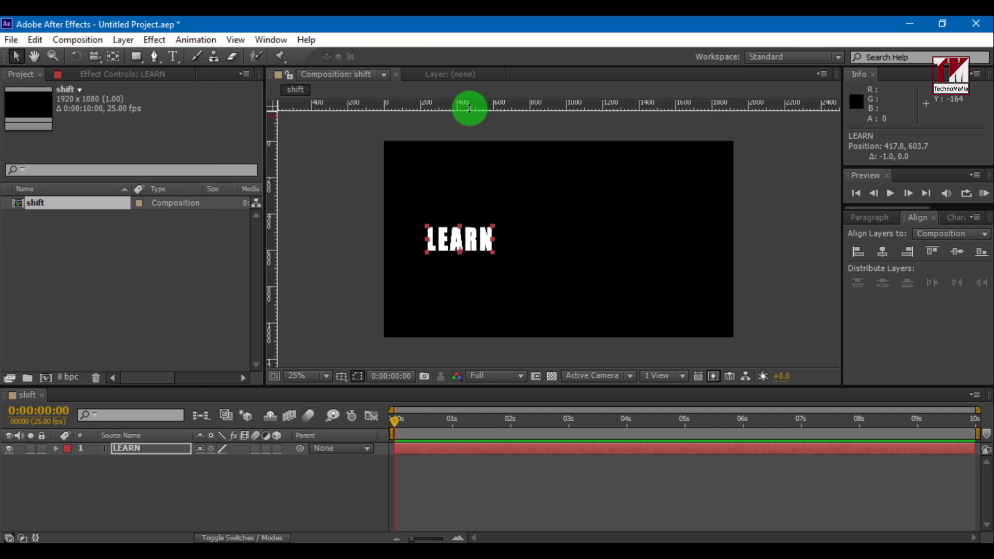
Drag horizontal guides down to LEARN's top and bottom edges
left_click_drag(471, 106, 465, 229)
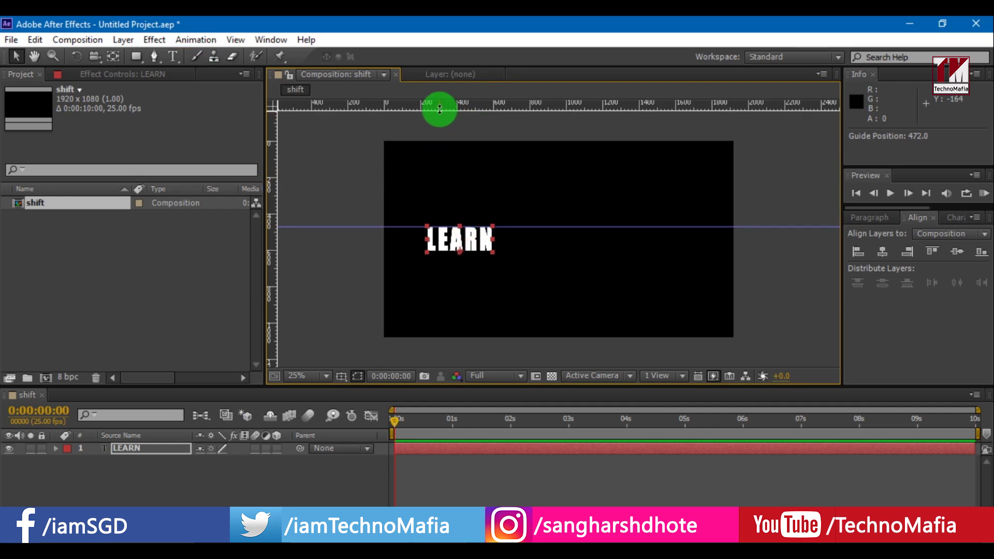
left_click_drag(436, 107, 439, 250)
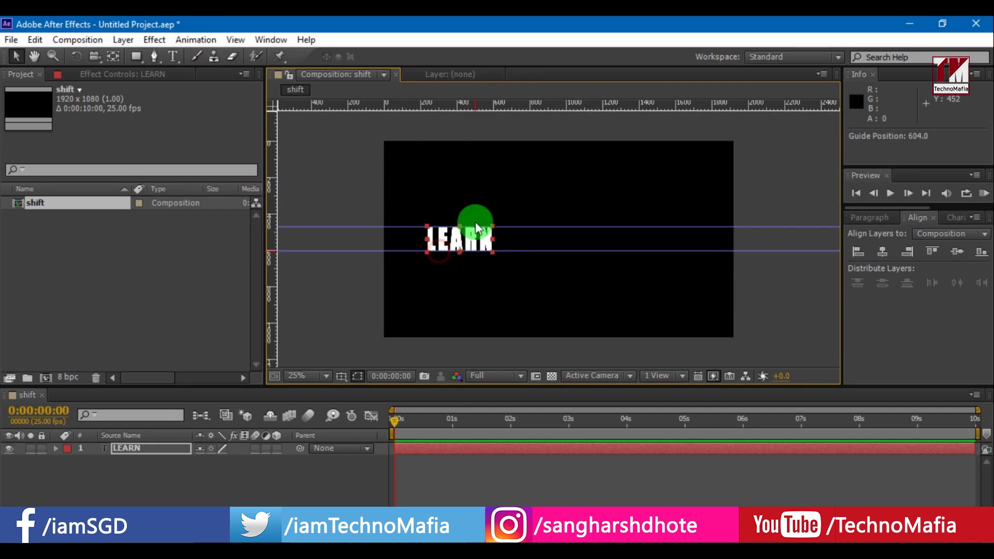
left_click_drag(473, 222, 439, 239)
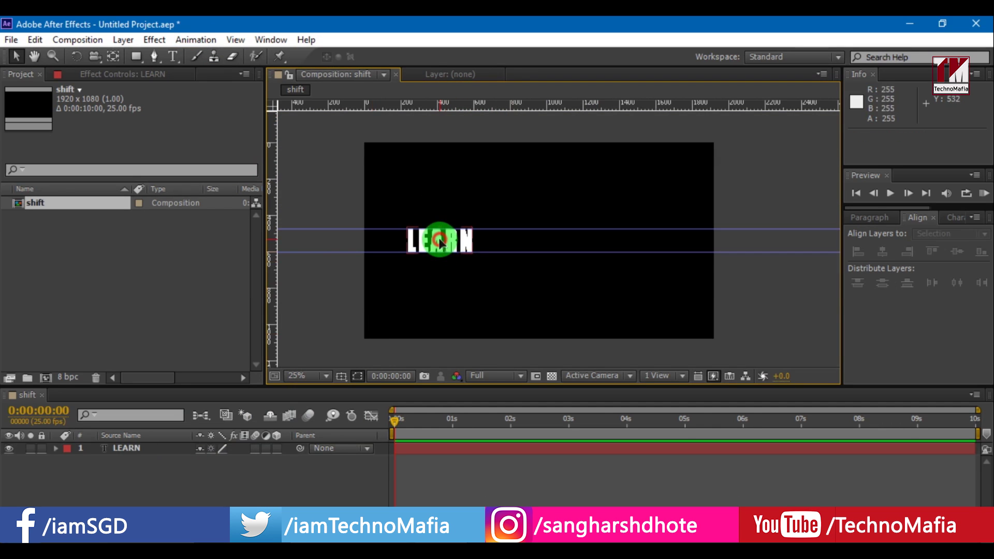
left_click(150, 452)
Duplicate the LEARN layer and change the copy's text to 'VIDEO EDITING'
key("ctrl+d")
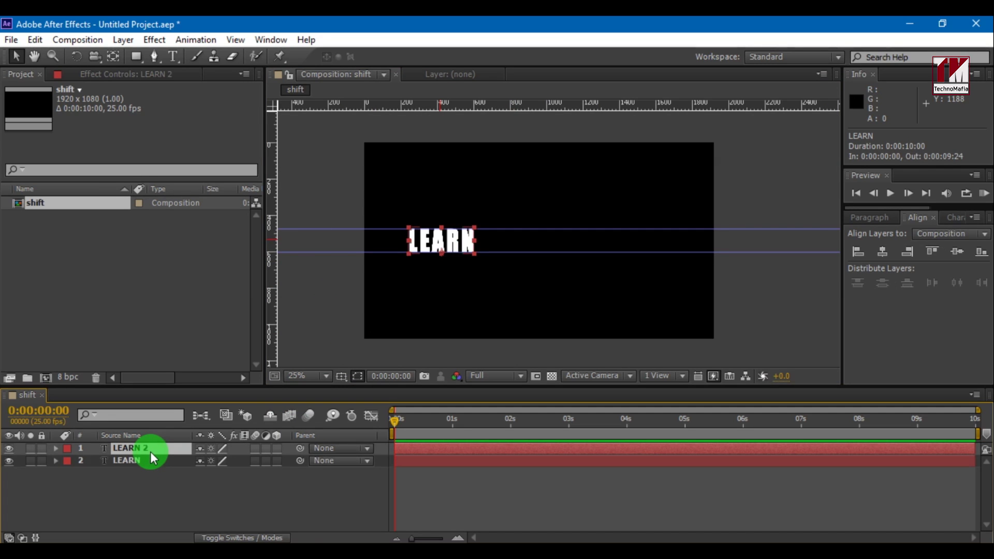
double_click(150, 449)
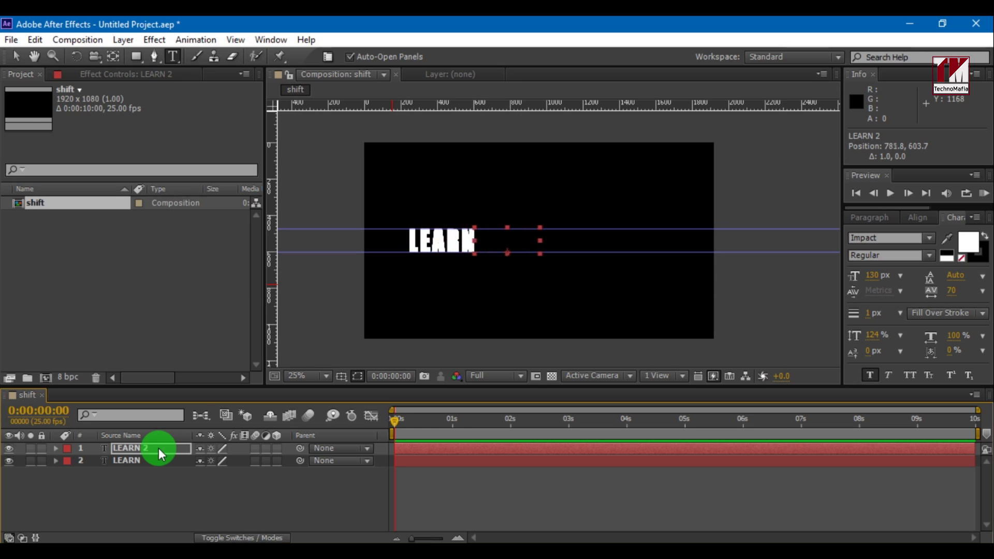
double_click(145, 450)
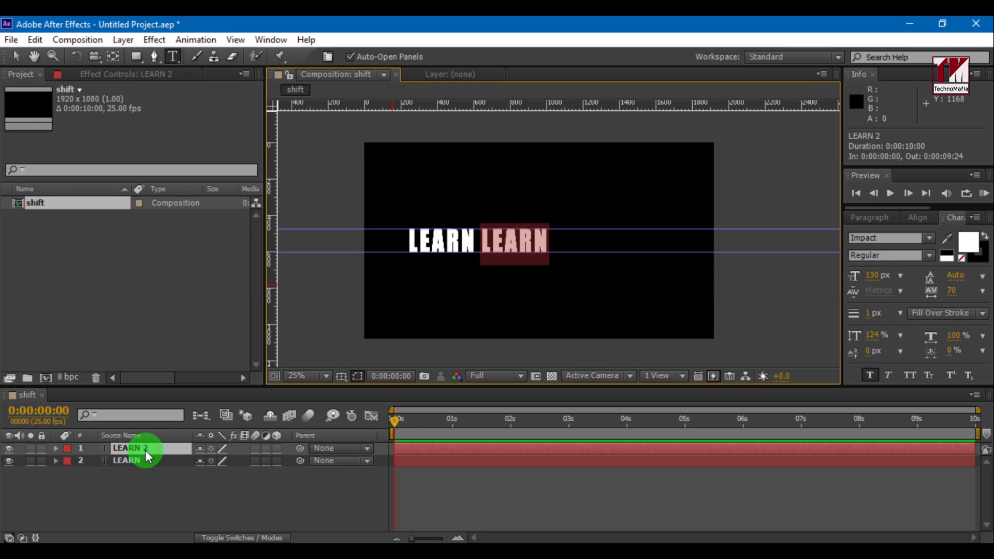
type("V")
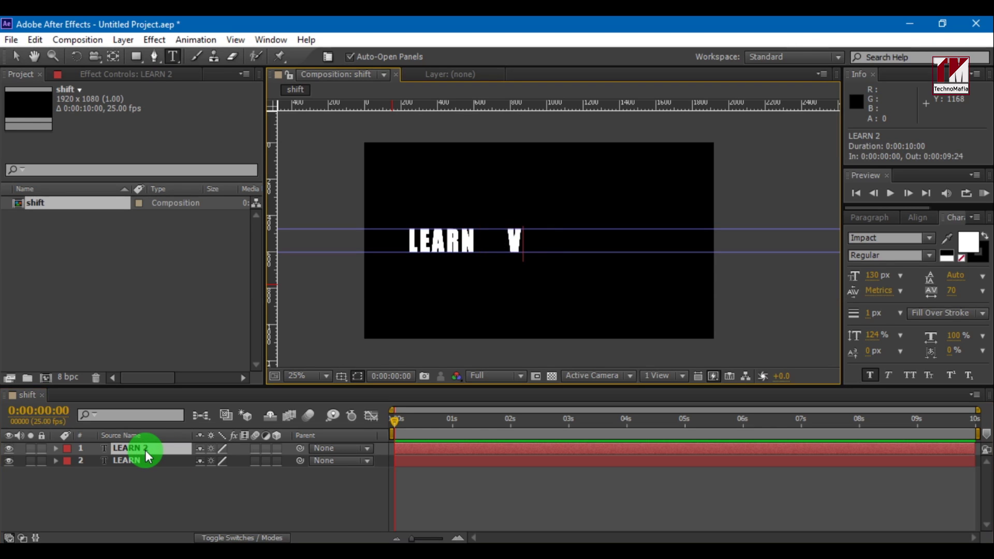
type("IDEO")
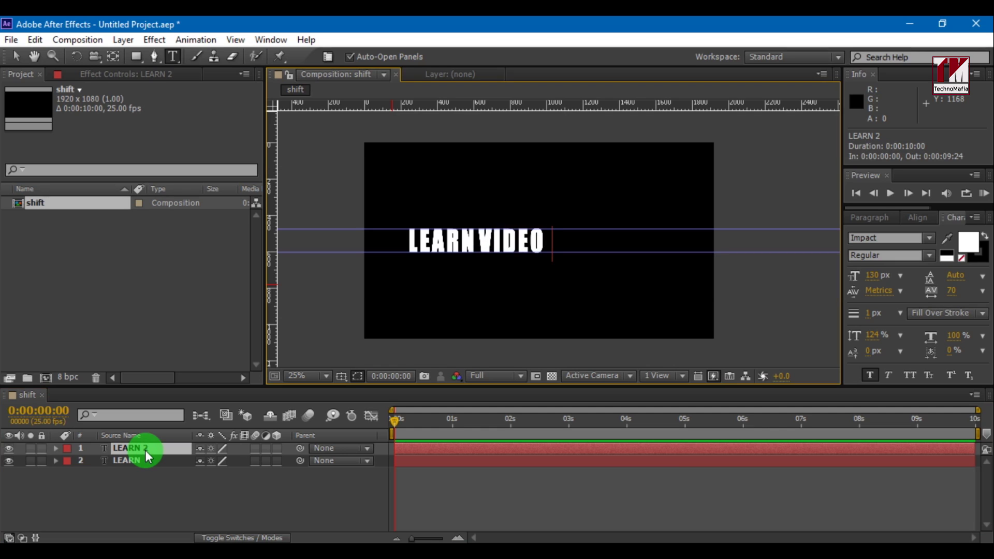
type(" EDITING")
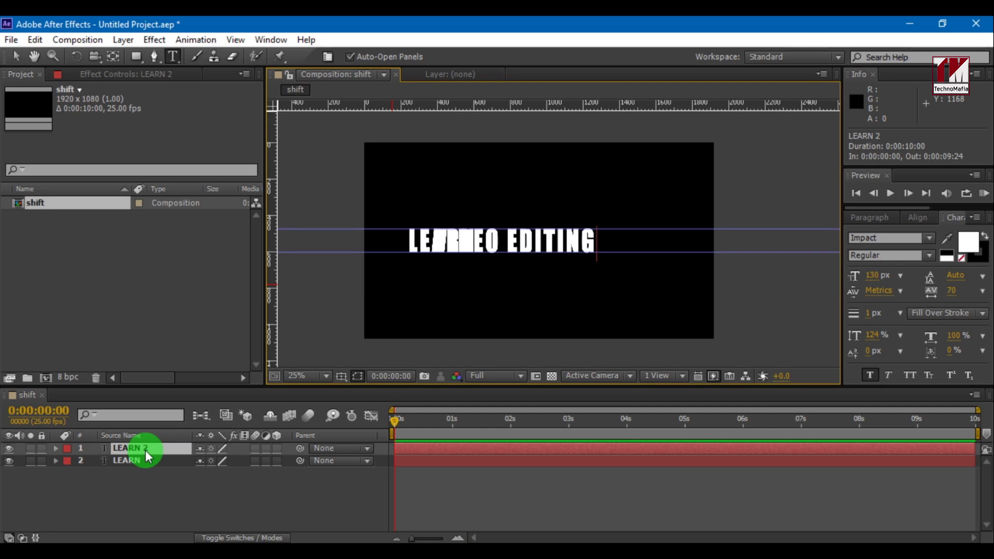
left_click(145, 450)
Left-align VIDEO EDITING to the composition, then slide it right beside LEARN
left_click(917, 217)
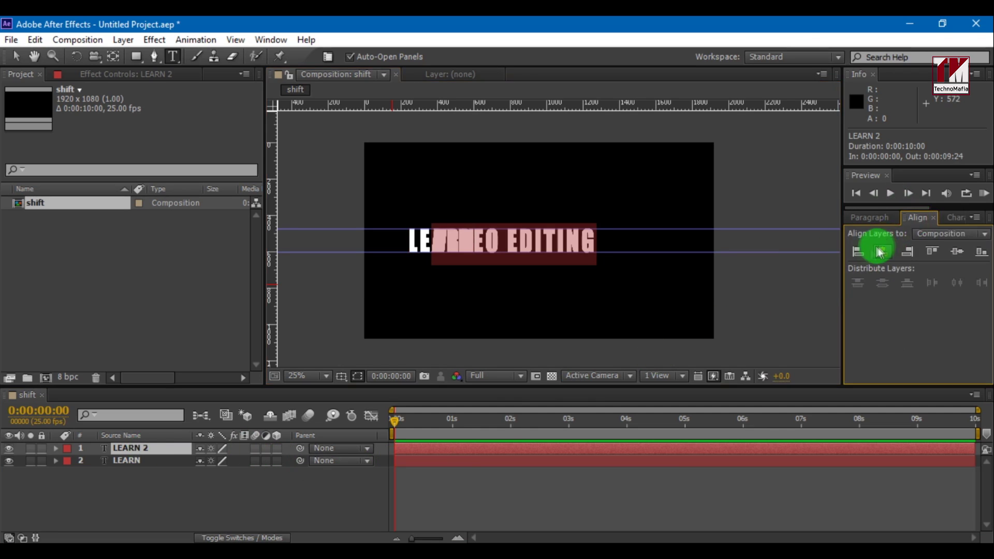
left_click(857, 252)
left_click(125, 461)
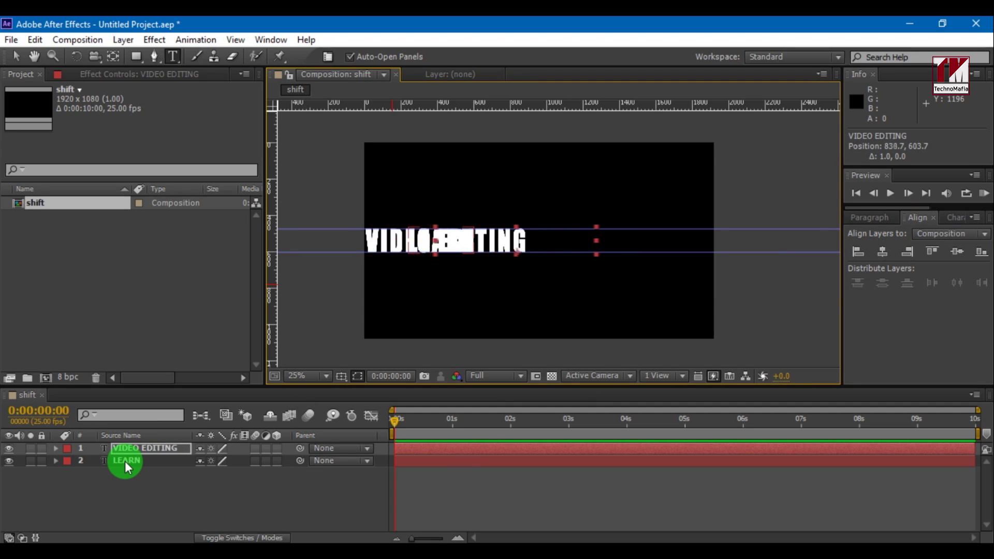
left_click_drag(374, 258, 489, 259)
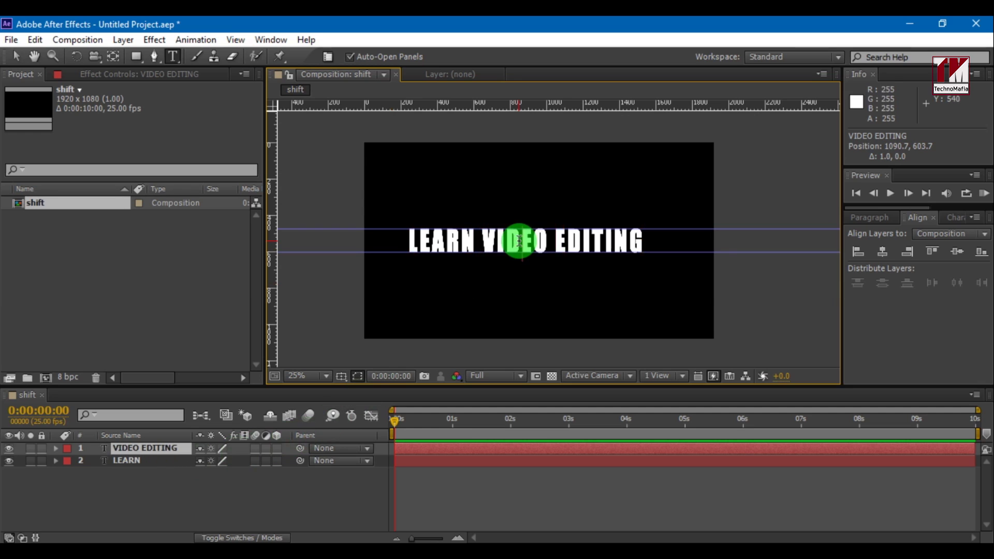
Add the lines 'TEXT EDITING', 'SPECIAL EFFECTS' and 'IN' below VIDEO EDITING
type("EXT EDITING ")
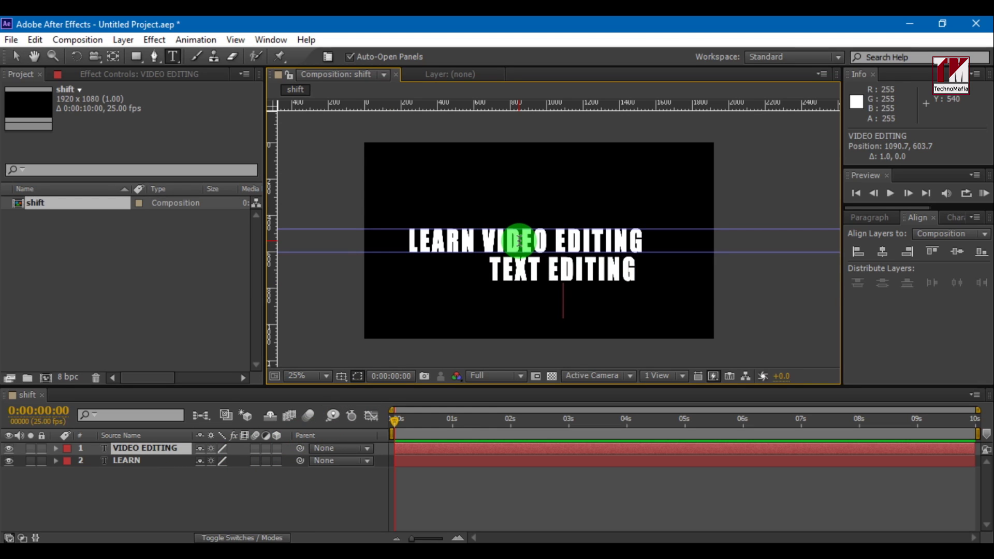
type("SPECIAL EFF")
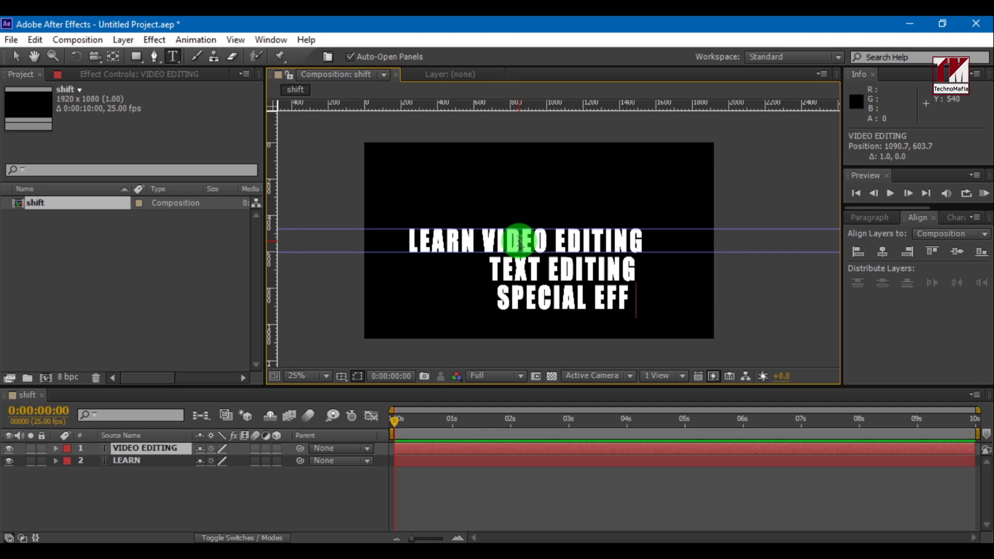
type("ECTS")
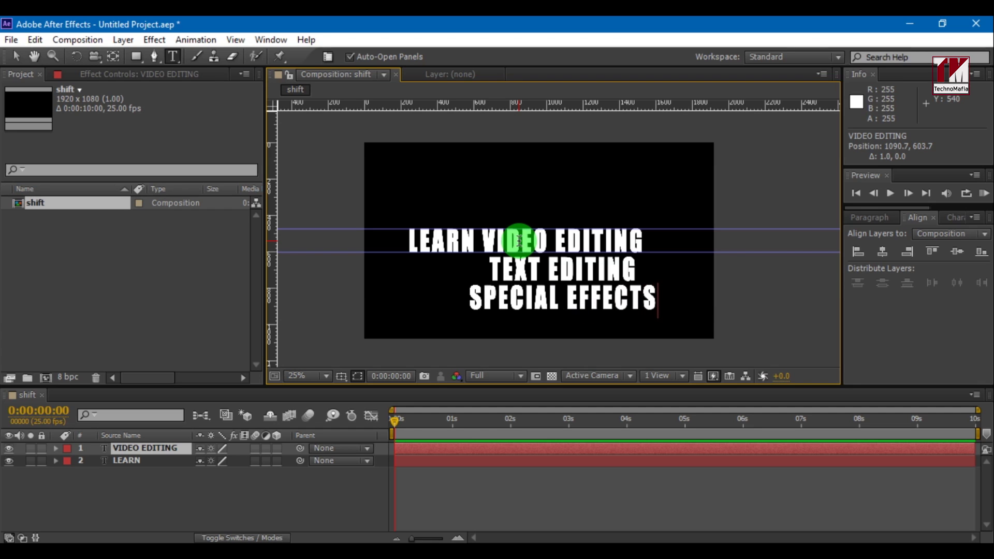
key("Return")
type("IN")
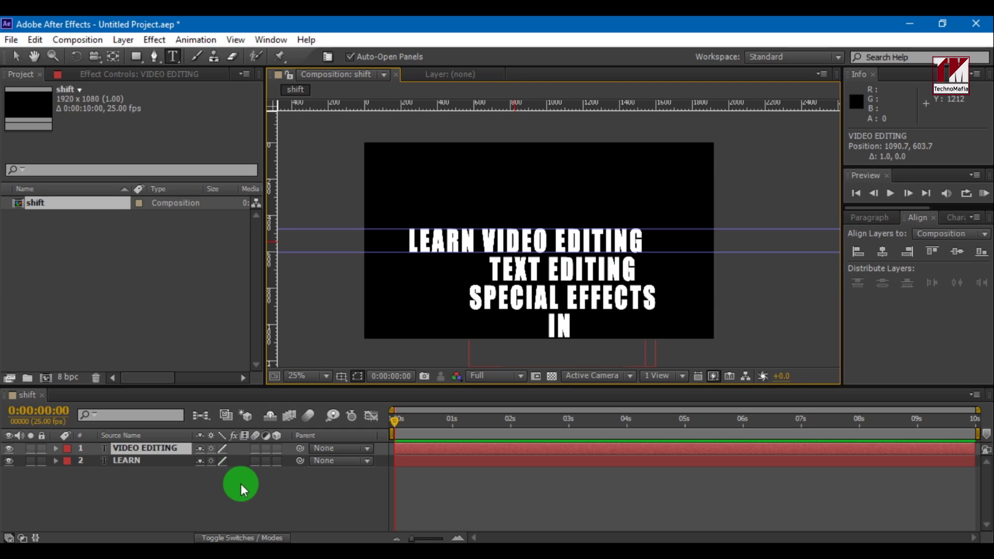
Left-align the word list's lines and shift the block left until it meets LEARN
double_click(543, 299)
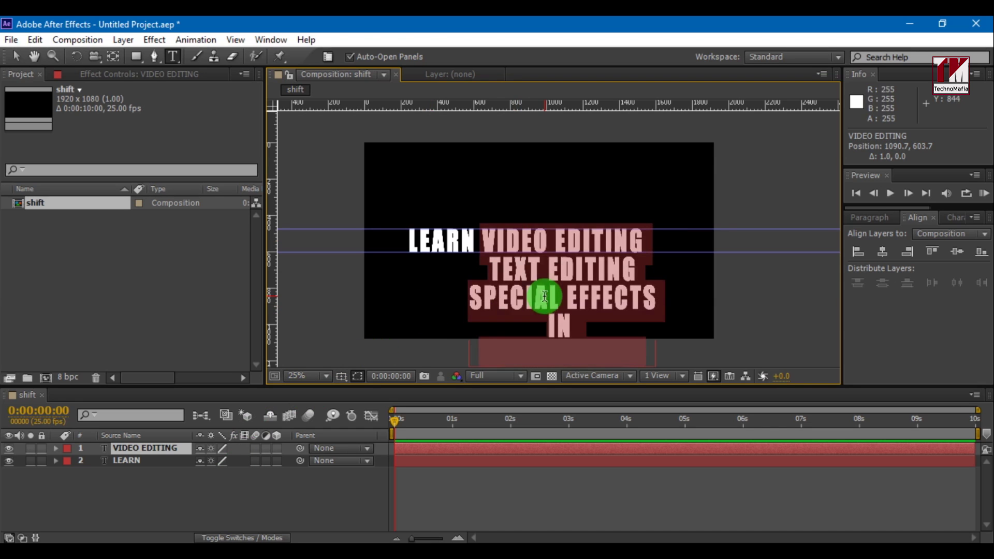
left_click(863, 221)
left_click(855, 236)
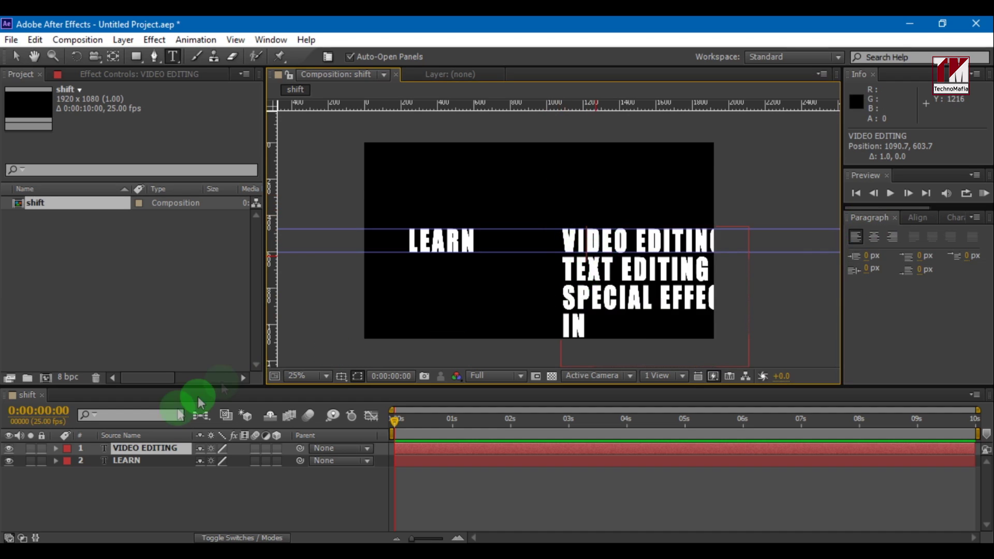
left_click(147, 453)
left_click(350, 376)
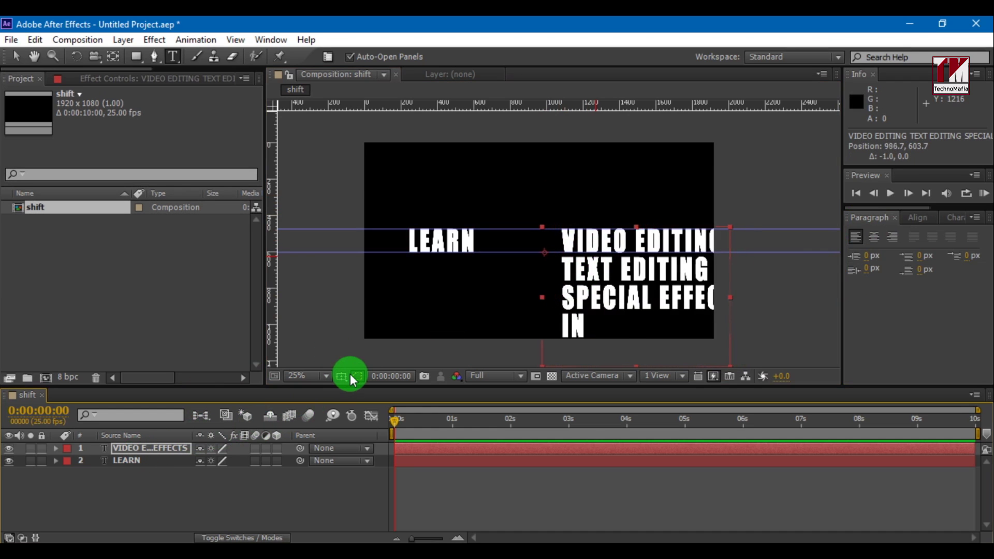
key("shift+Left")
key("shift+Left")
key("shift+Left")
key("shift+Left")
key("shift+Left")
key("shift+Left")
key("shift+Left")
key("shift+Left")
key("shift+Left")
key("shift+Left")
key("shift+Left")
key("shift+Left")
key("shift+Left")
key("shift+Left")
key("shift+Left")
key("shift+Left")
key("shift+Left")
key("shift+Left")
key("shift+Left")
key("shift+Left")
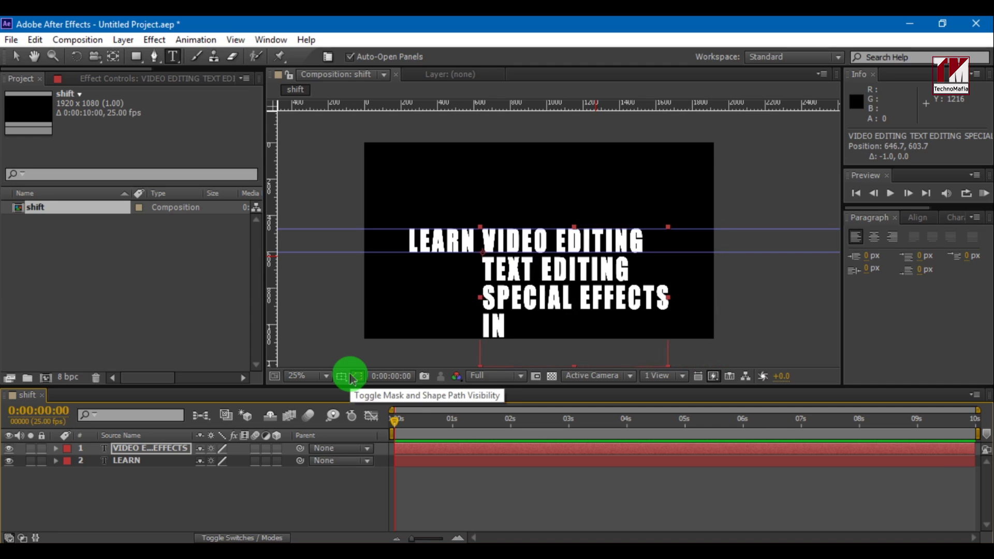
left_click(160, 449)
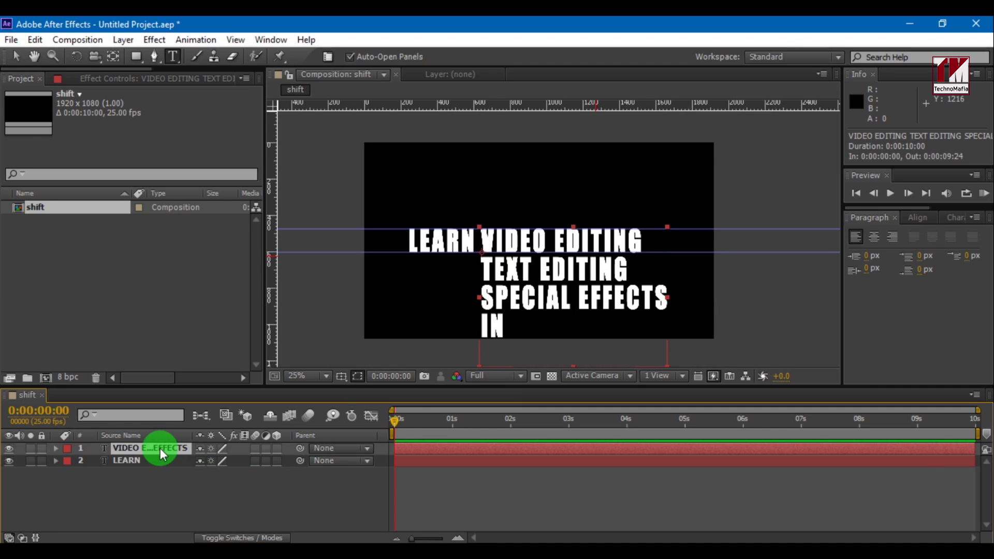
Show only the word list's Position, zoom the timeline in, and enable Position keyframing
key("p")
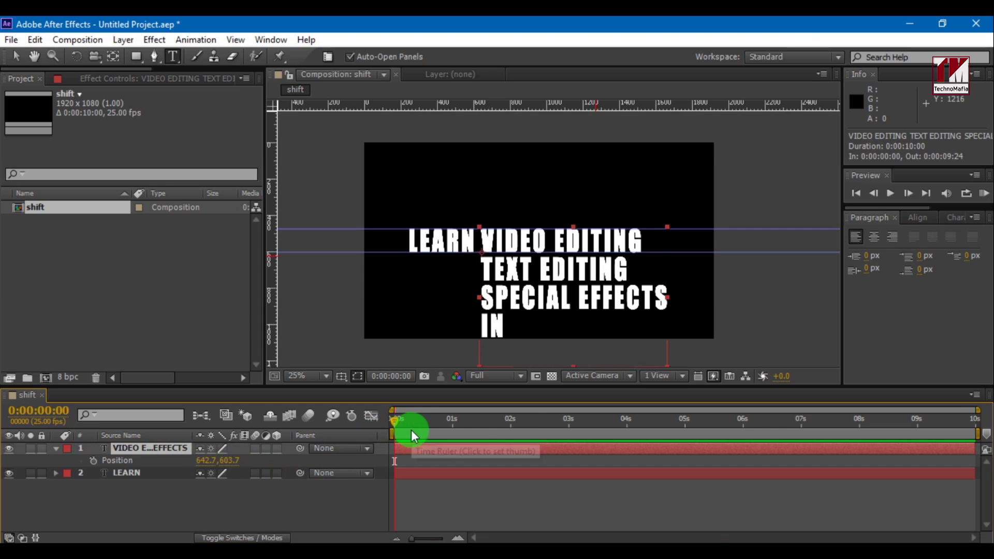
key("=")
key("Page_Down")
key("Page_Down")
key("Page_Down")
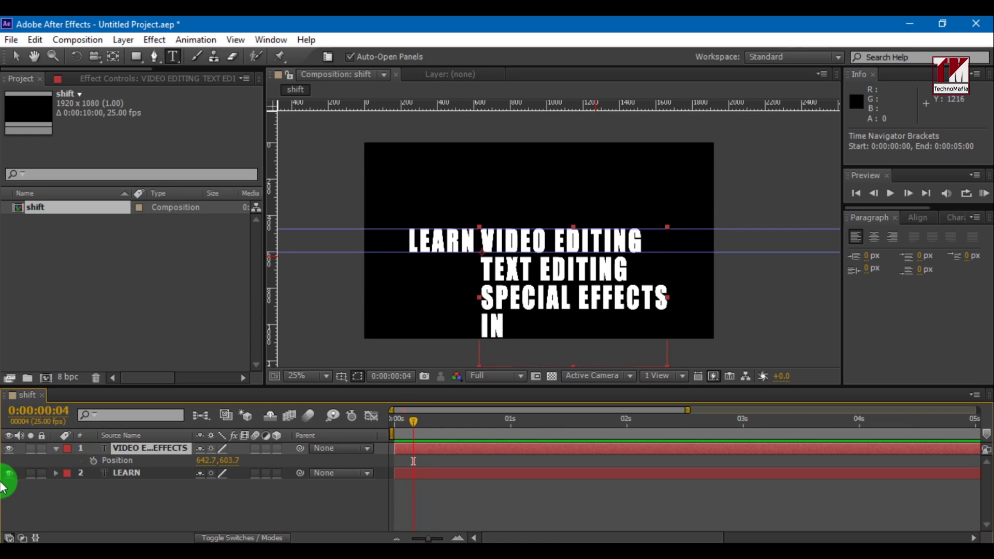
left_click(93, 460)
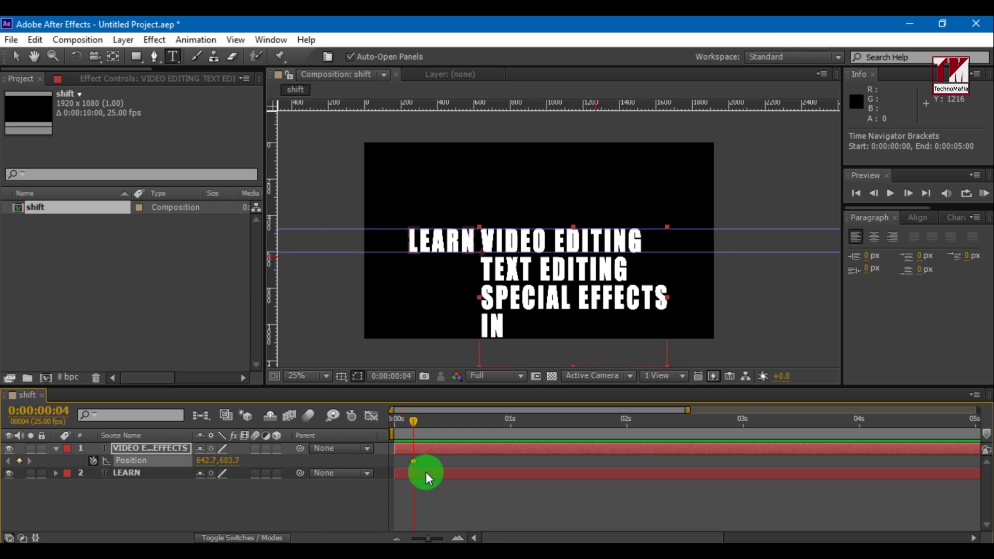
A few frames later, raise the list so TEXT EDITING sits beside LEARN, keyframed
key("Page_Down")
key("Page_Down")
key("Page_Down")
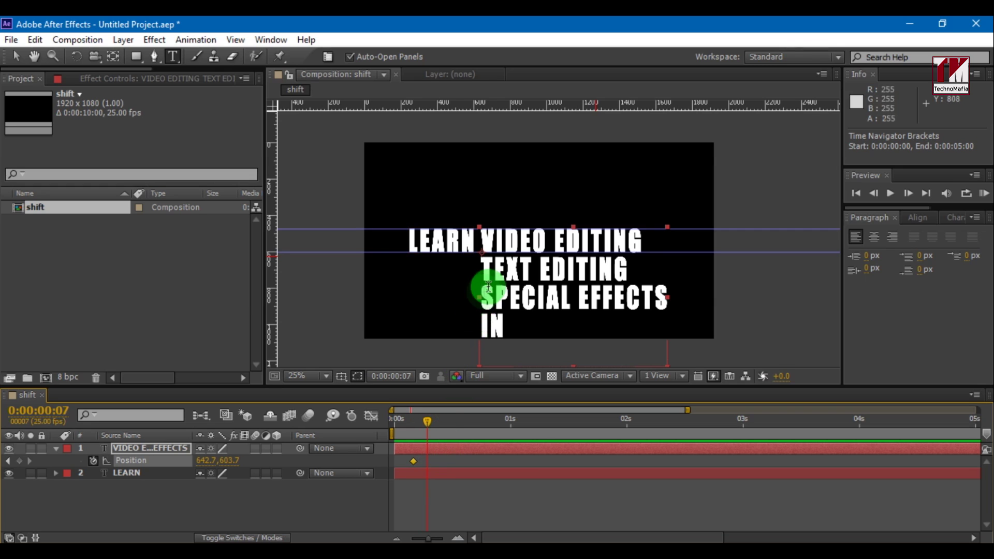
left_click(510, 282)
key("Up")
key("Up")
key("Up")
key("Up")
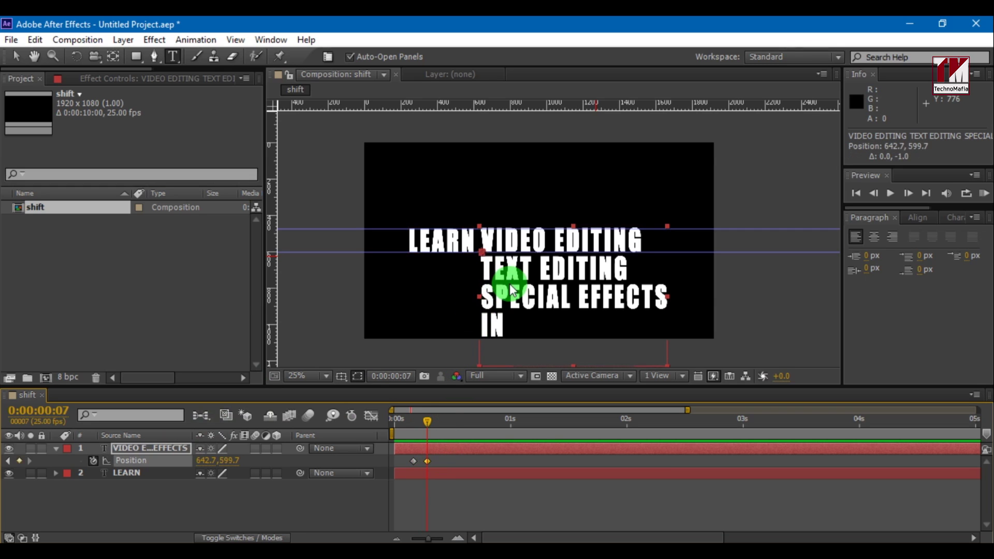
key("Up")
key("Up")
key("Up")
key("Up")
key("Up")
key("Up")
key("Up")
key("Up")
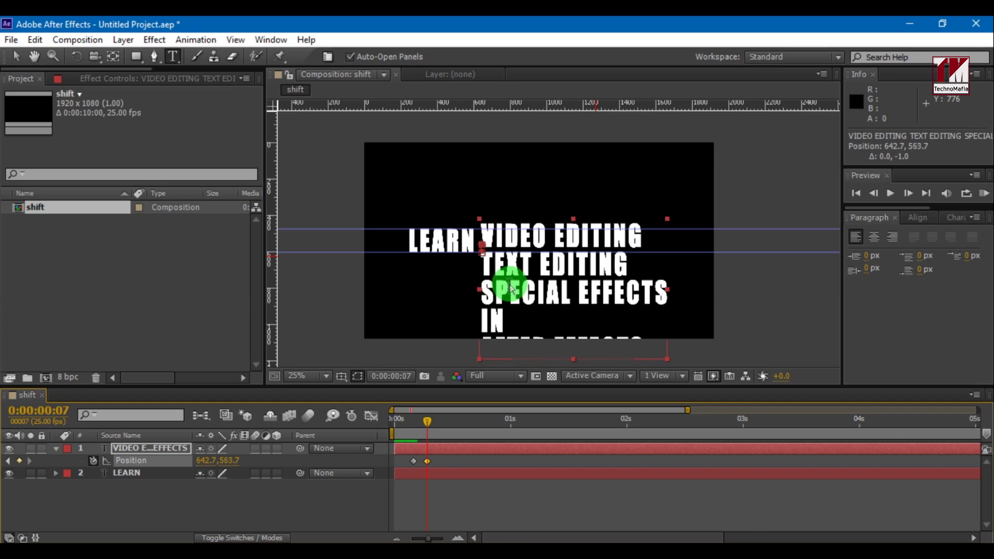
key("Up")
key("Up")
key("Up")
key("Up")
key("Up")
key("Up")
key("Up")
key("Up")
key("Up")
key("Up")
key("Up")
key("Up")
key("Up")
key("Up")
key("Up")
key("Up")
key("Up")
key("Up")
key("Up")
key("Up")
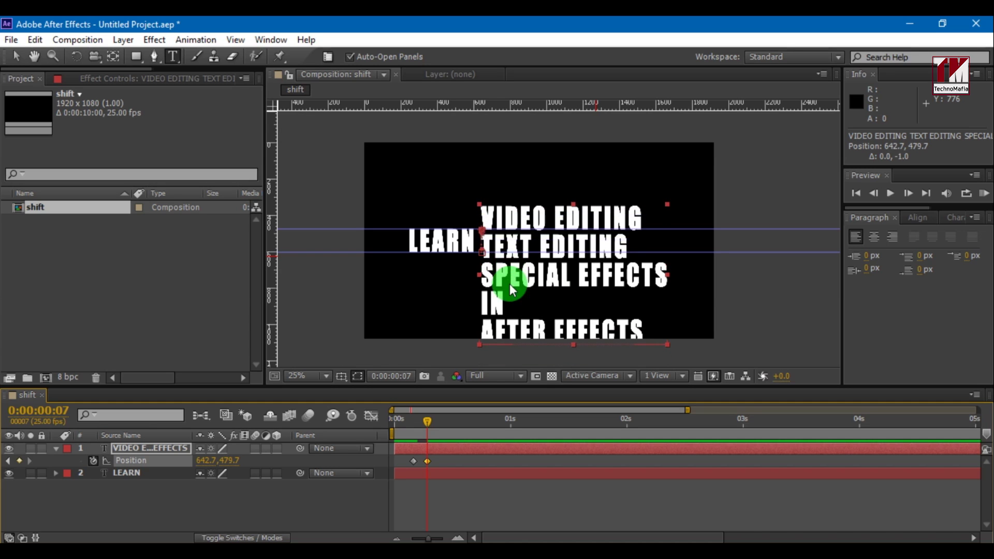
key("Up")
key("Up")
key("Up")
key("Up")
key("Up")
key("Up")
key("Up")
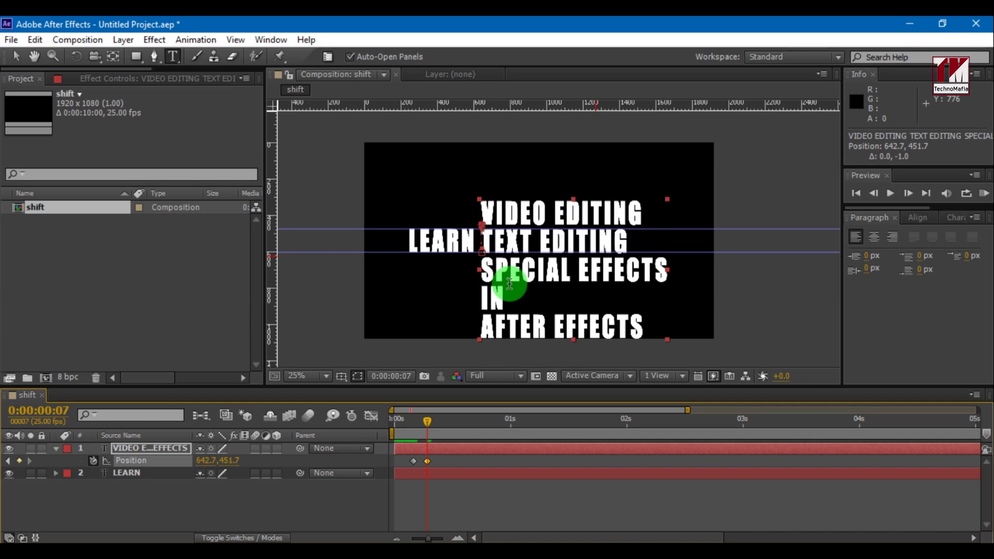
key("Up")
key("Up")
key("Up")
key("Up")
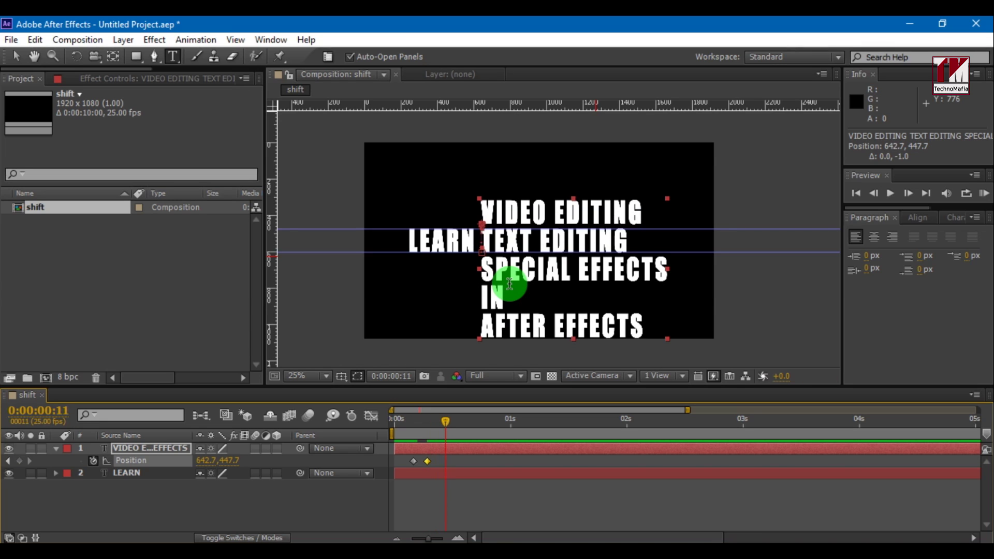
left_click(38, 466)
left_click(18, 461)
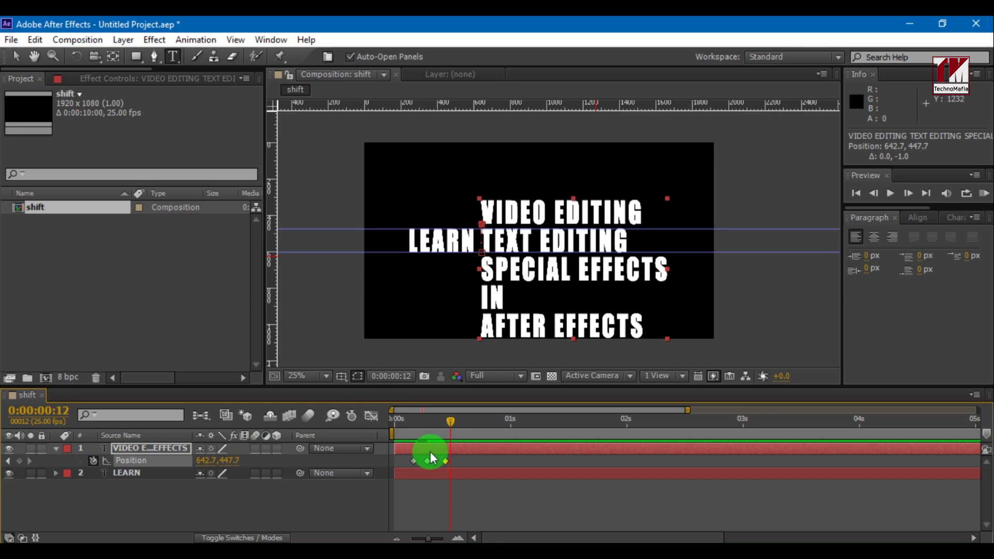
Add a hold keyframe, then raise the list so SPECIAL EFFECTS lines up with LEARN
key("Page_Down")
key("Page_Down")
key("Page_Down")
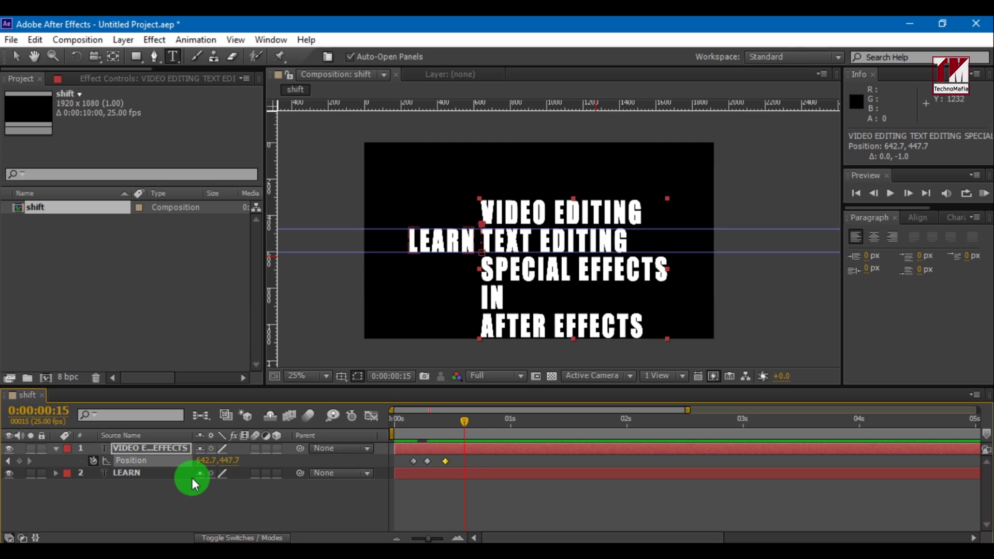
key("Page_Up")
left_click(19, 461)
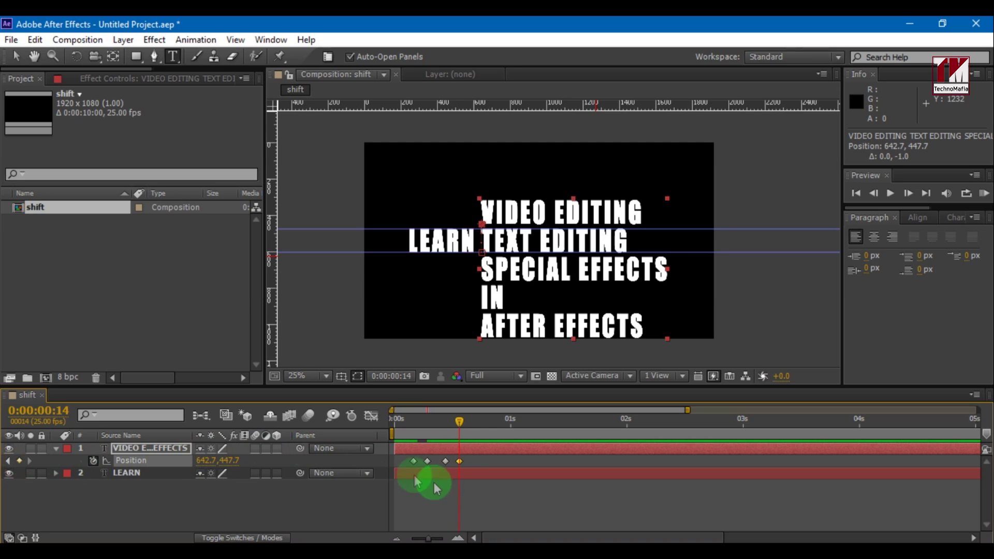
left_click_drag(501, 284, 505, 294)
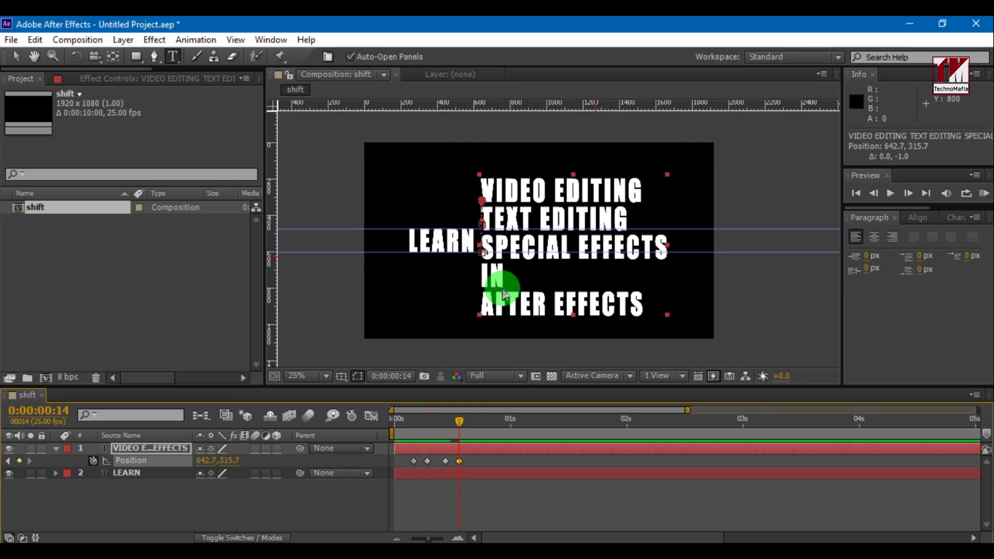
key("shift+Up")
key("shift+Up")
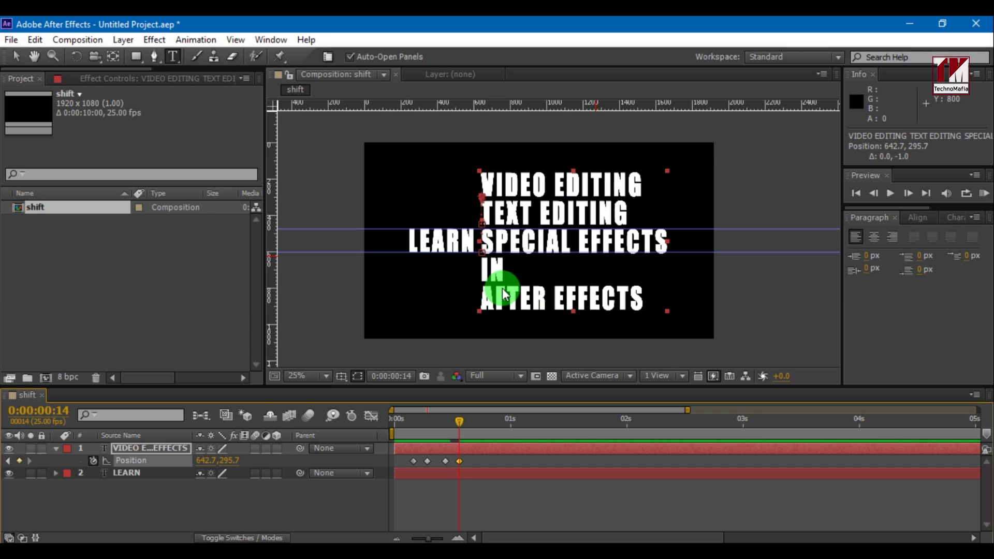
key("Page_Down")
key("Page_Down")
key("Page_Down")
key("Page_Down")
left_click(19, 460)
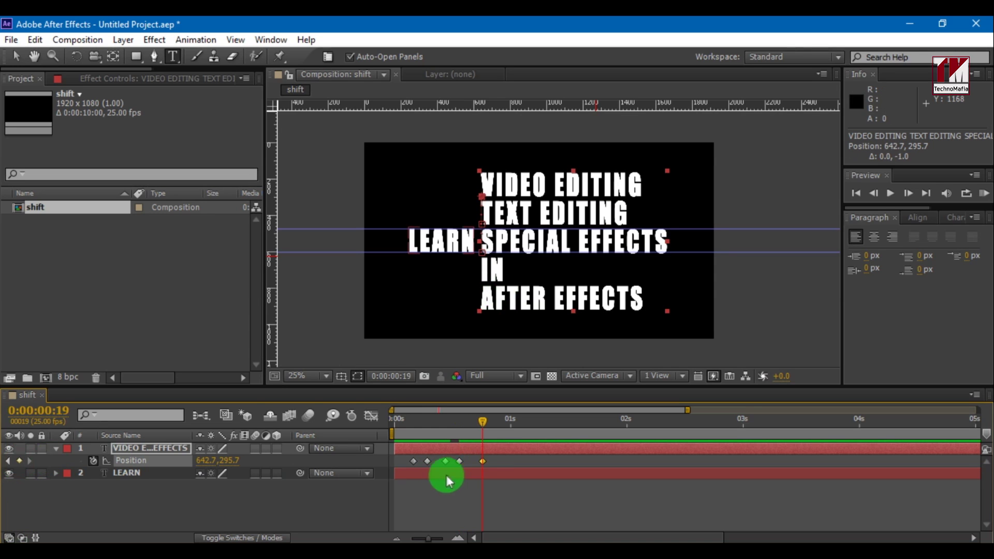
Raise the list so IN sits beside LEARN and keyframe a hold there
key("Page_Down")
key("Page_Down")
key("Page_Down")
key("Page_Down")
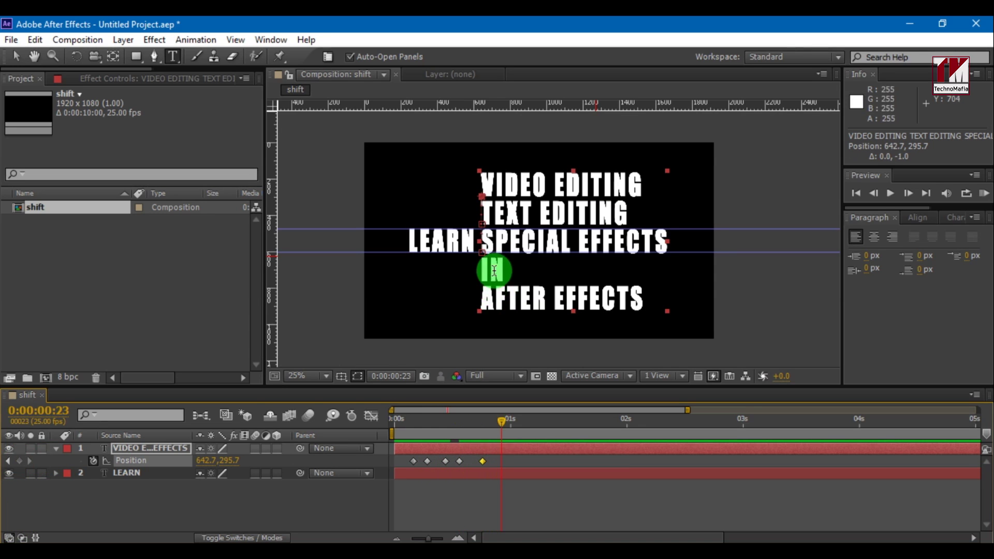
left_click_drag(495, 277, 496, 276)
key("shift+Up")
key("shift+Up")
key("shift+Up")
key("shift+Up")
key("shift+Up")
key("shift+Up")
key("shift+Up")
key("shift+Up")
key("shift+Up")
key("shift+Up")
key("shift+Up")
key("shift+Up")
key("shift+Up")
key("shift+Up")
key("shift+Up")
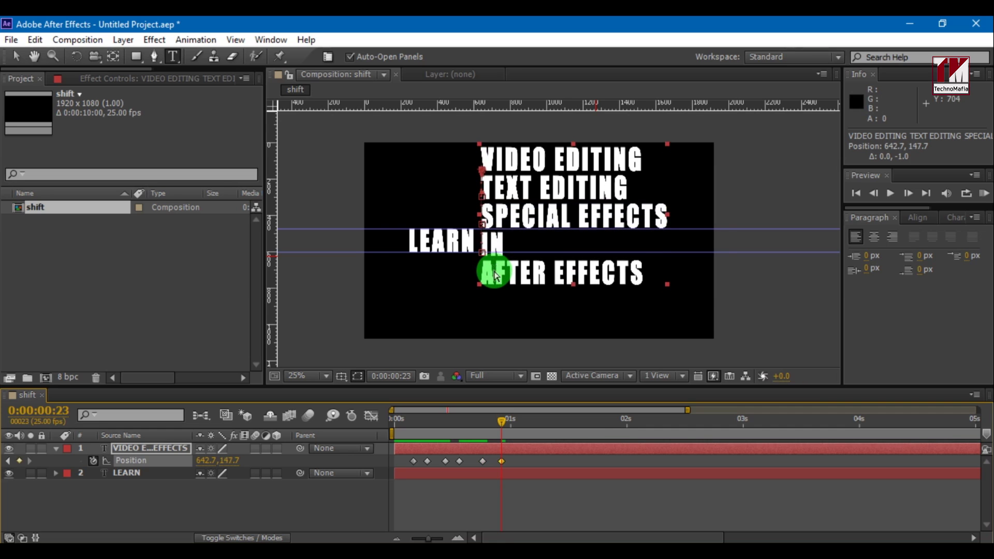
key("Page_Down")
key("Page_Down")
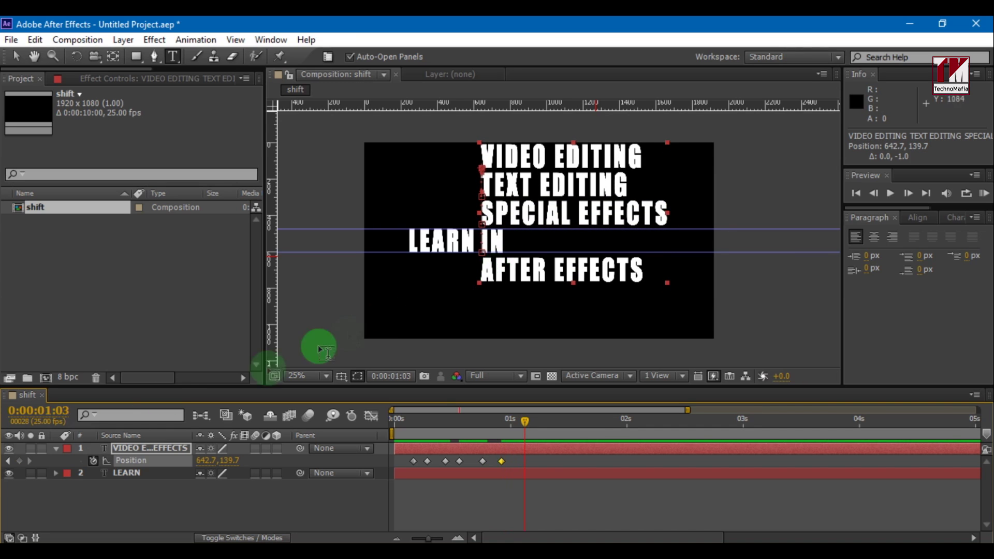
left_click(19, 460)
Raise the list so AFTER EFFECTS aligns with LEARN, then preview from the start
key("Page_Down")
key("Page_Down")
key("Page_Down")
key("Page_Down")
key("shift+Up")
key("shift+Up")
key("shift+Up")
key("shift+Up")
key("shift+Up")
key("shift+Up")
key("shift+Up")
key("shift+Up")
key("shift+Up")
key("shift+Up")
key("shift+Up")
key("shift+Up")
key("shift+Up")
key("shift+Up")
key("shift+Up")
key("shift+Up")
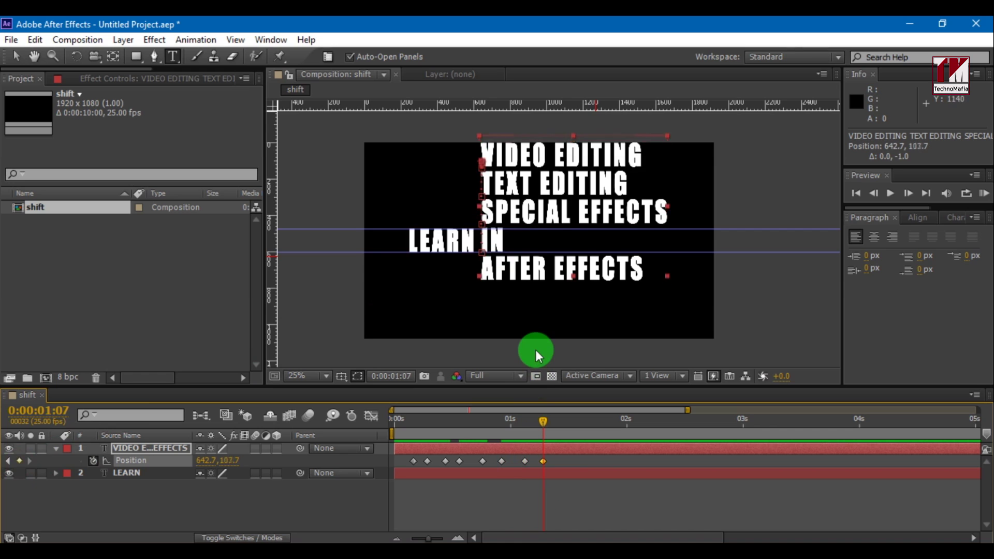
left_click_drag(539, 422, 390, 429)
key("space")
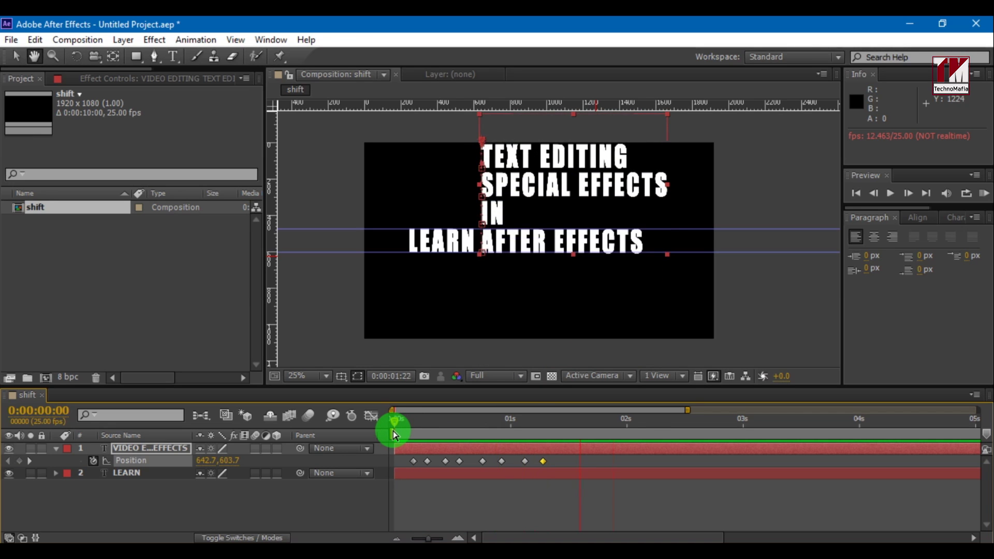
Enable motion blur on the word list layer and the composition's master Motion Blur switch
key("space")
key("ctrl+t")
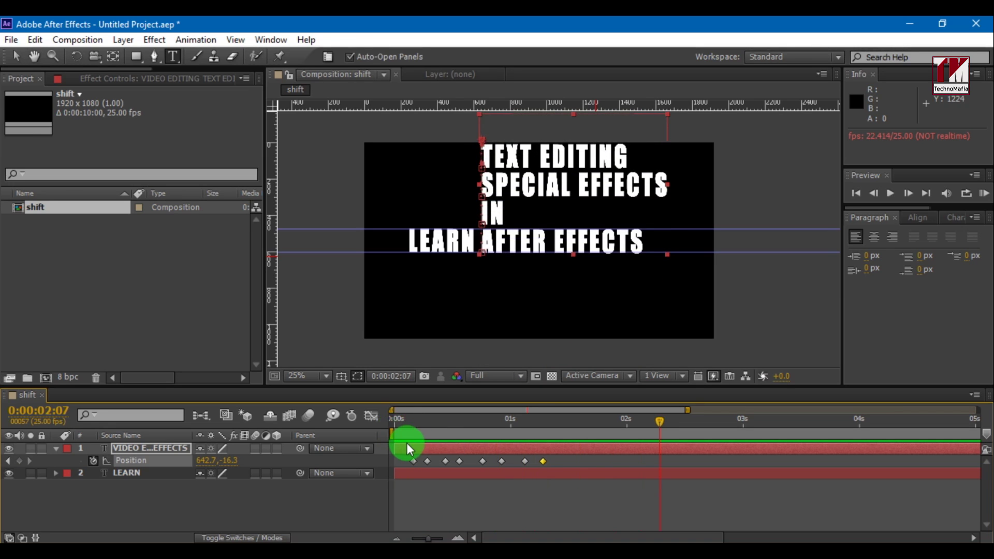
left_click(400, 434)
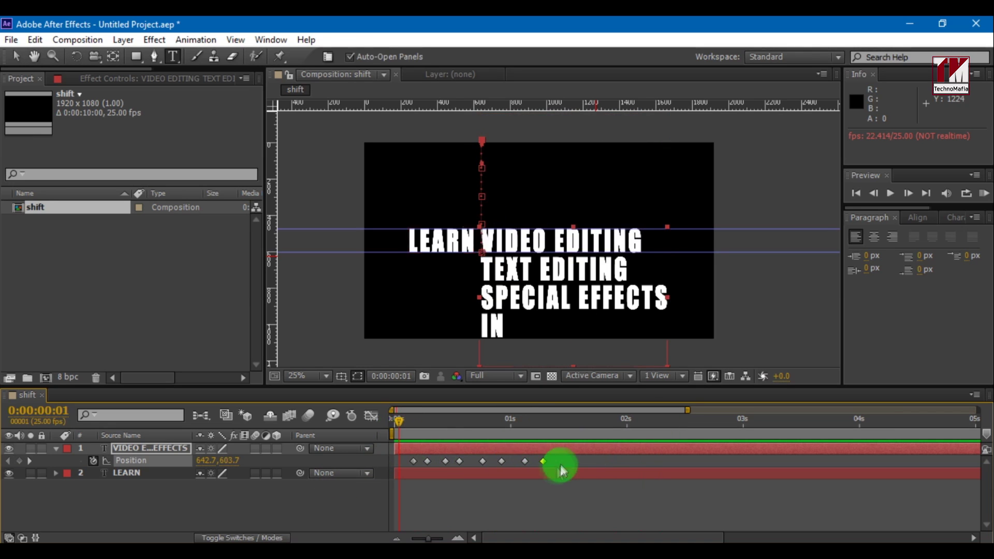
left_click(254, 449)
left_click(270, 416)
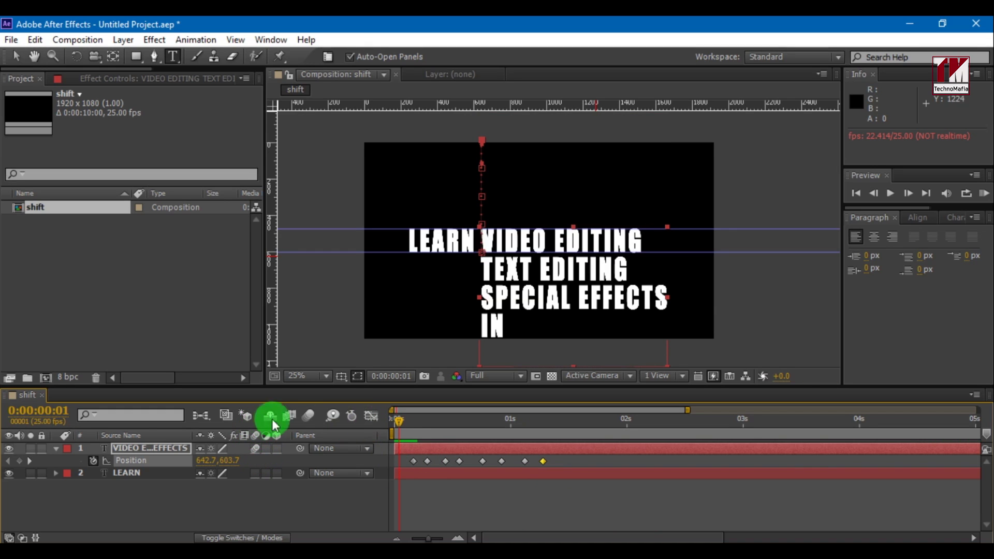
left_click(307, 417)
Apply Easy Ease to all of the word list's Position keyframes
left_click_drag(526, 466, 425, 462)
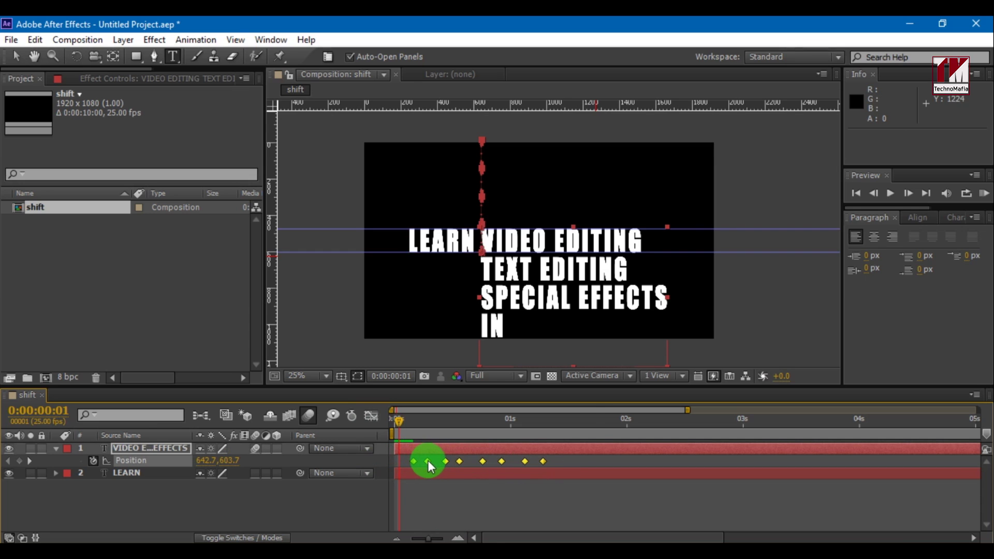
right_click(427, 460)
mouse_move(472, 449)
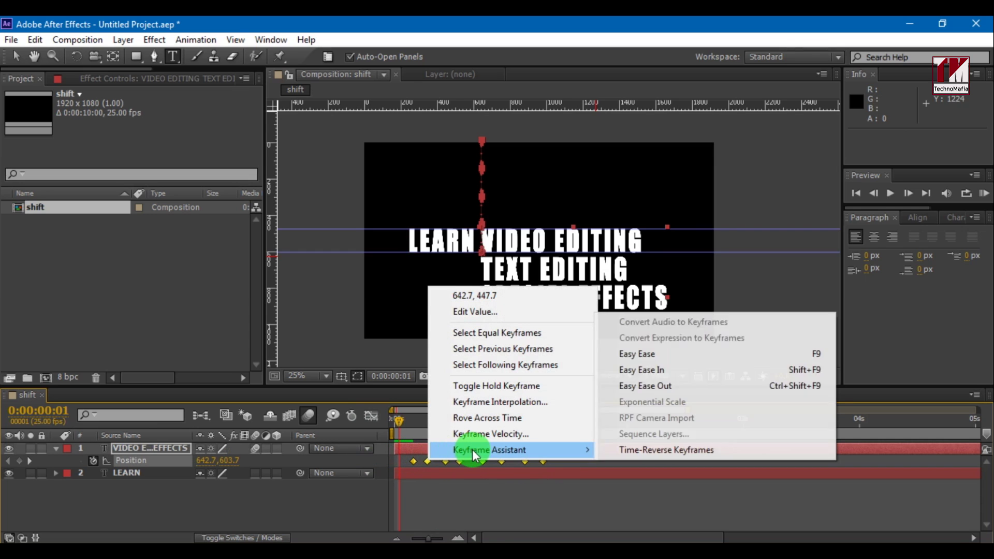
left_click(636, 355)
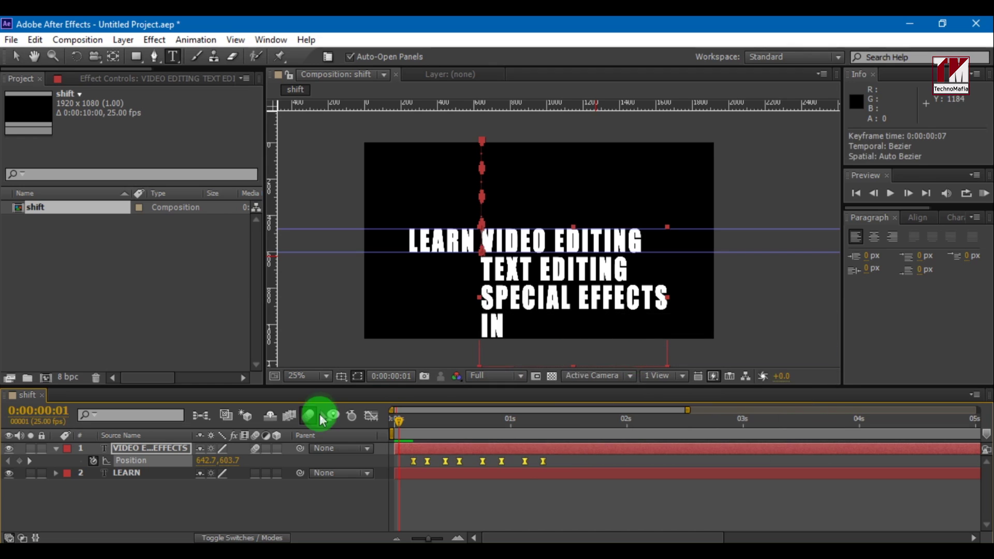
In the Graph Editor, ease all Position keyframes with F9 and drag influences out to 100%
left_click(370, 418)
left_click(413, 521)
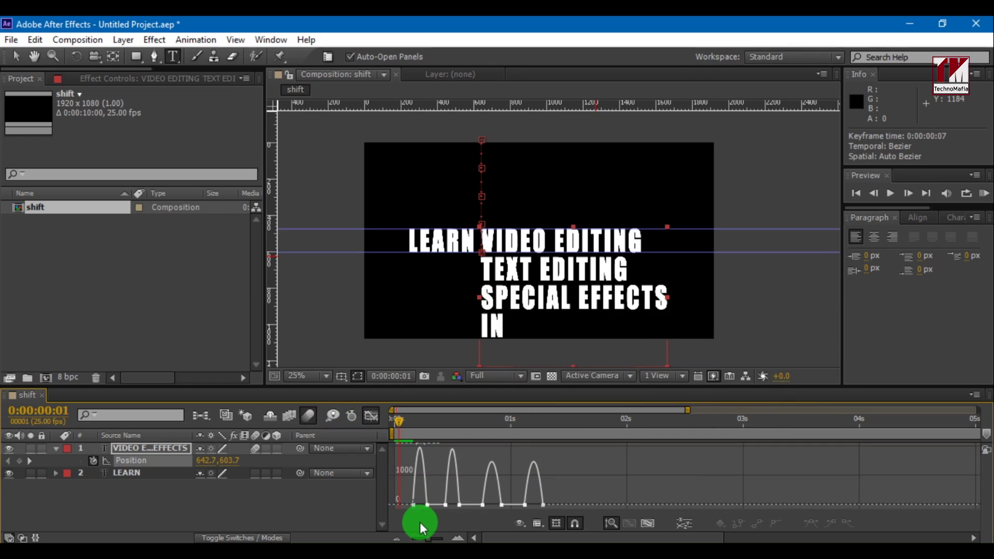
left_click(457, 538)
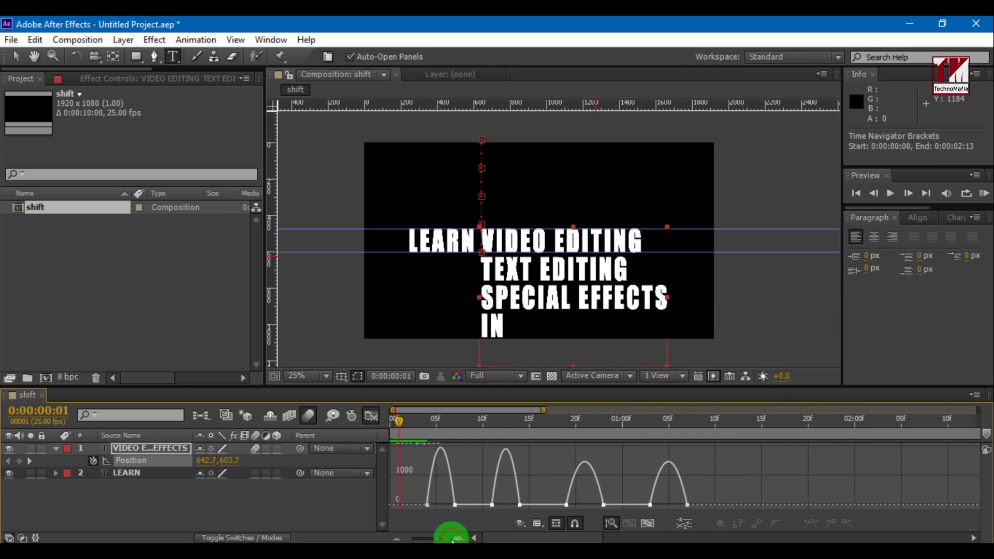
left_click_drag(427, 505, 709, 506)
key("F9")
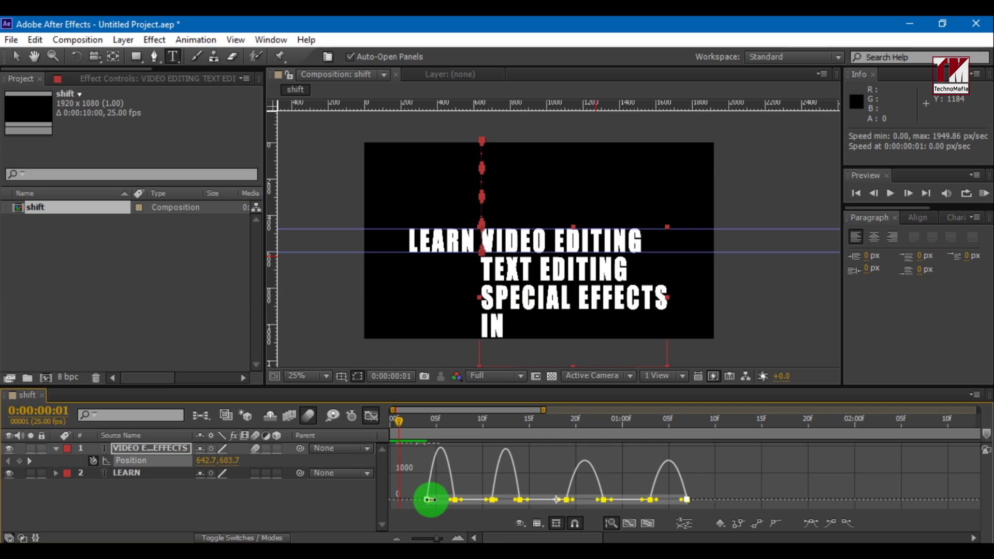
mouse_move(432, 502)
left_mouse_down()
mouse_move(449, 502)
mouse_move(441, 504)
left_mouse_up()
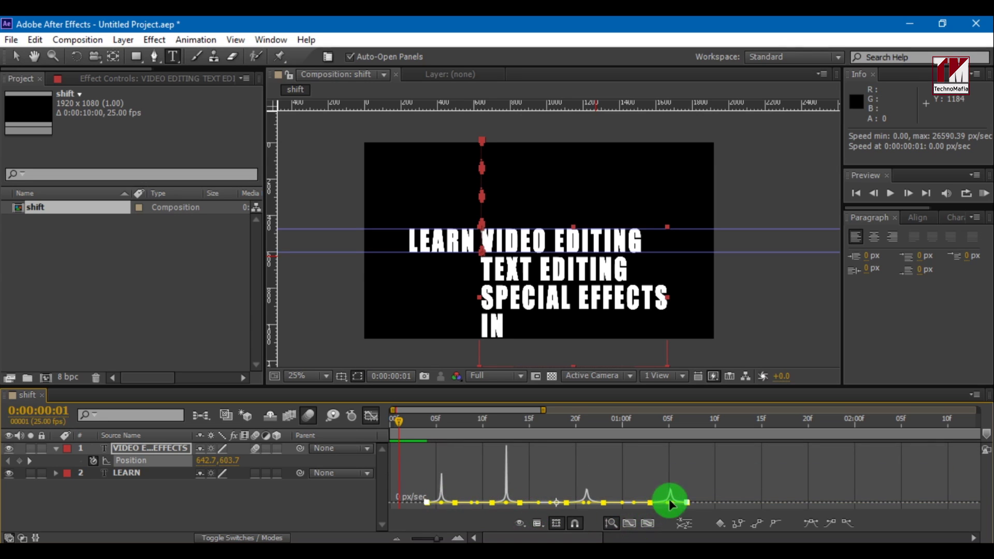
left_click_drag(675, 503, 669, 502)
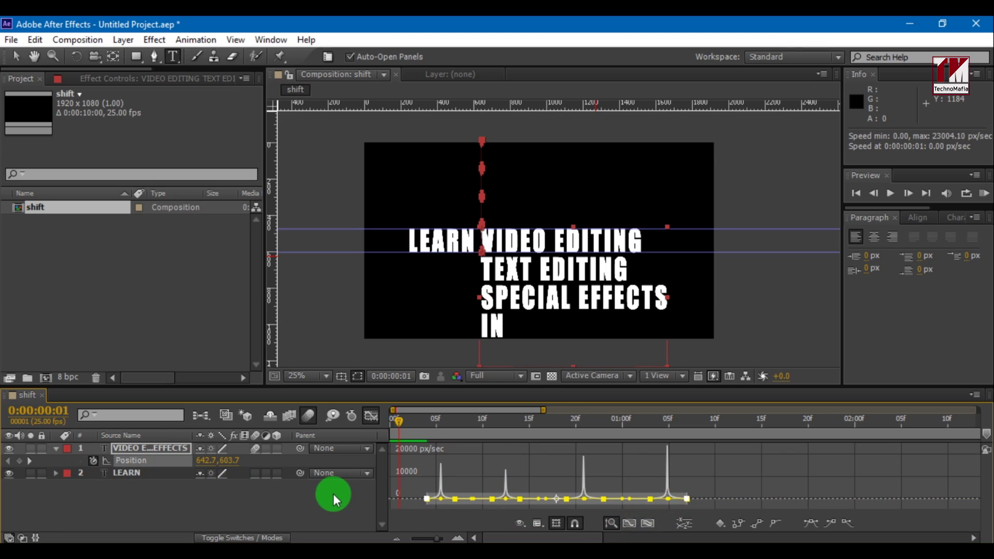
left_click(369, 417)
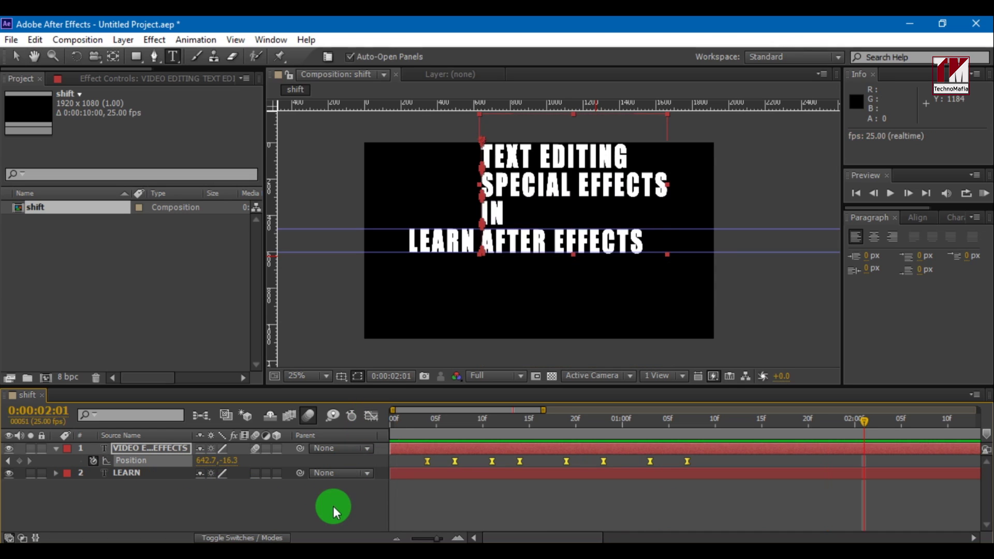
Set the LEARN layer's fill colour to teal in the Character panel
left_click(331, 507)
left_click(125, 473)
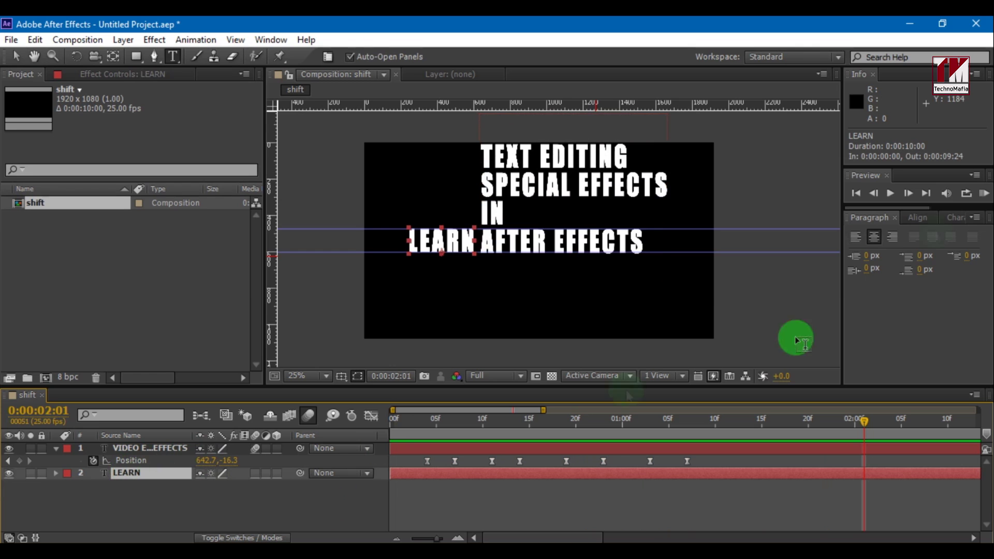
left_click(946, 219)
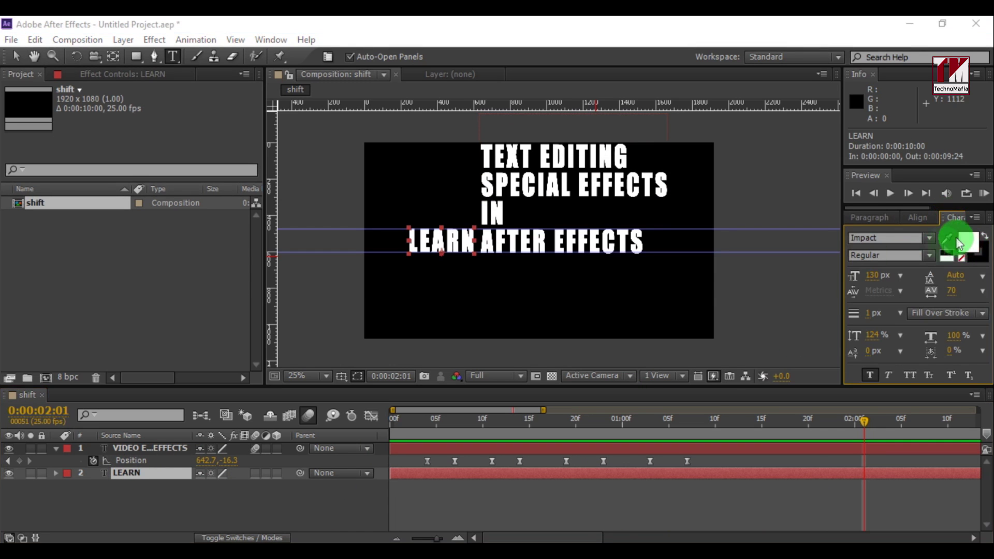
left_click(959, 243)
left_click(822, 171)
left_click(792, 233)
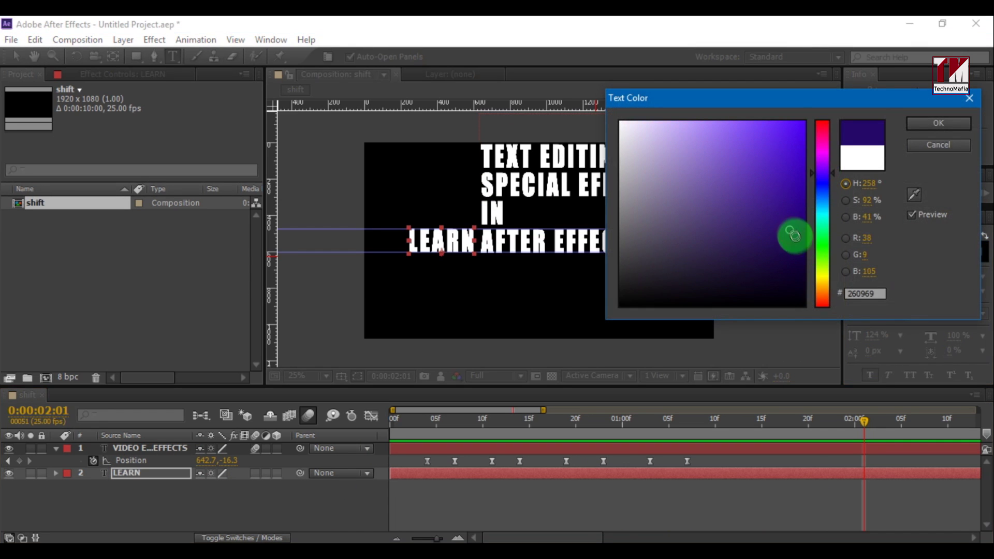
left_click(920, 125)
left_click(962, 244)
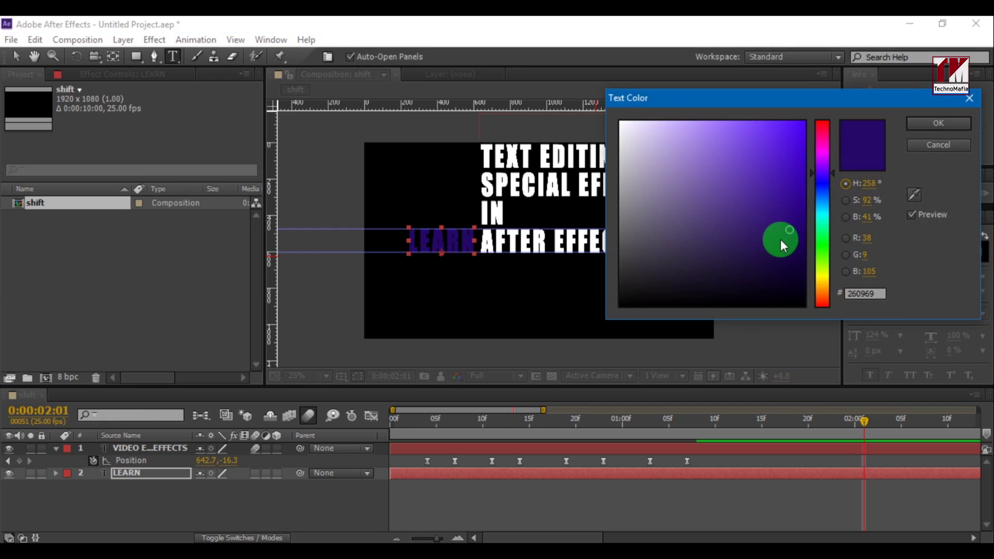
left_click(822, 220)
left_click(794, 214)
left_click(922, 125)
left_click(849, 152)
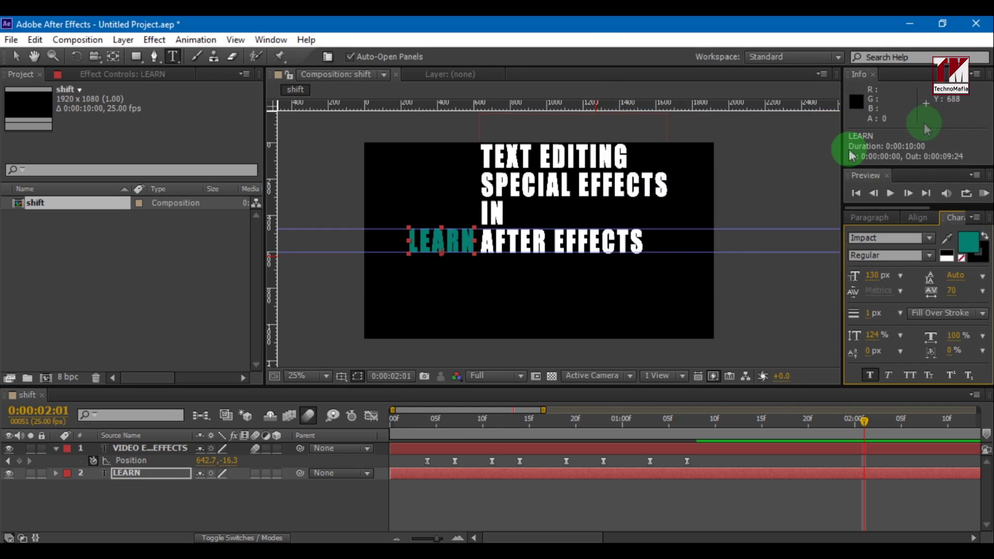
Set the scrolling word list's fill colour to a dark yellow
left_click(195, 517)
left_click(174, 458)
left_click(962, 243)
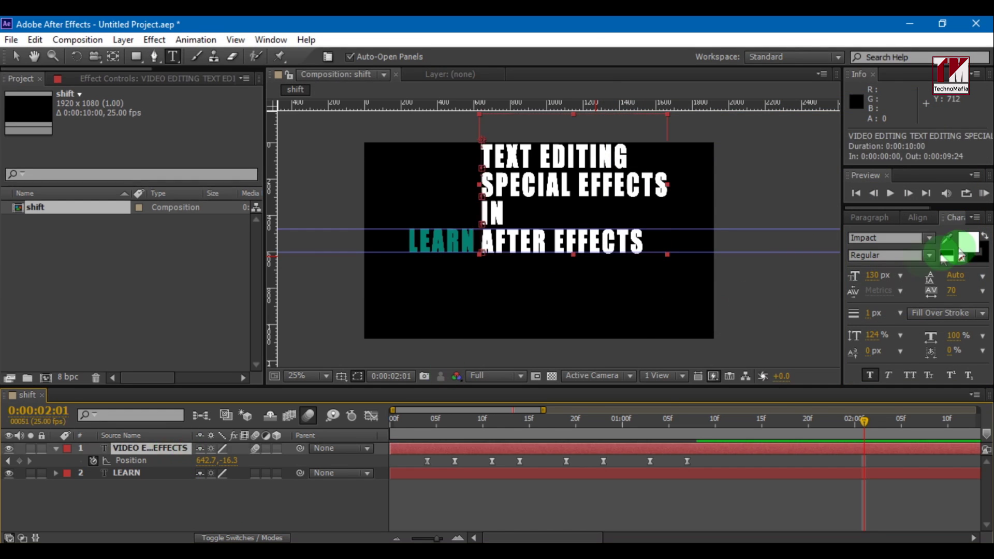
left_click(826, 280)
left_click(792, 233)
left_click(735, 204)
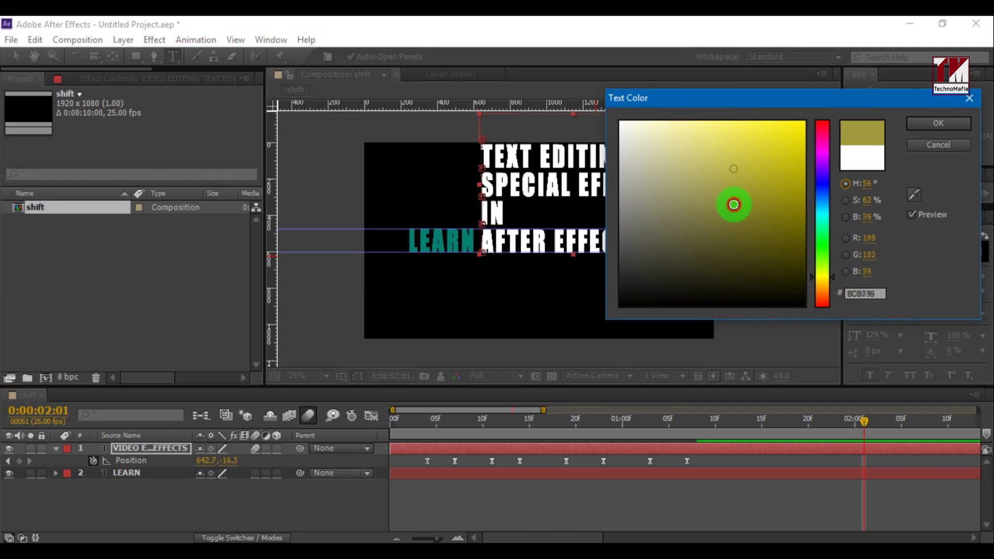
left_click(743, 173)
left_click(927, 125)
left_click(285, 496)
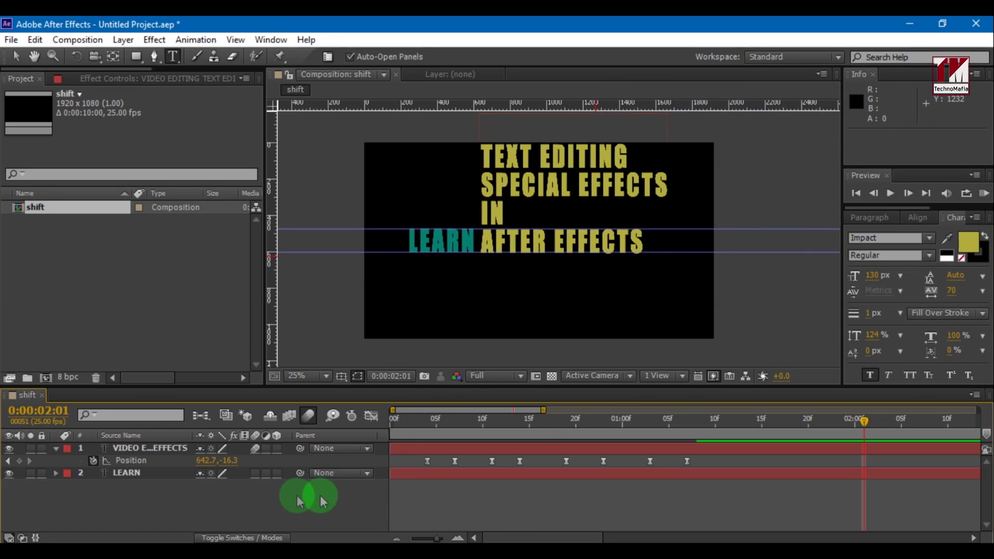
left_click(399, 425)
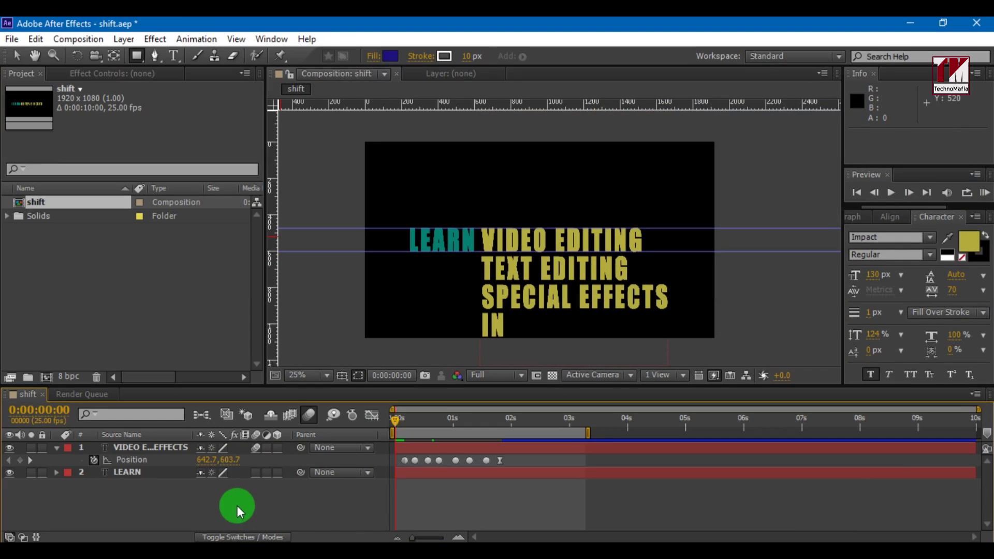
Add a new white solid layer to the composition
right_click(239, 489)
mouse_move(411, 340)
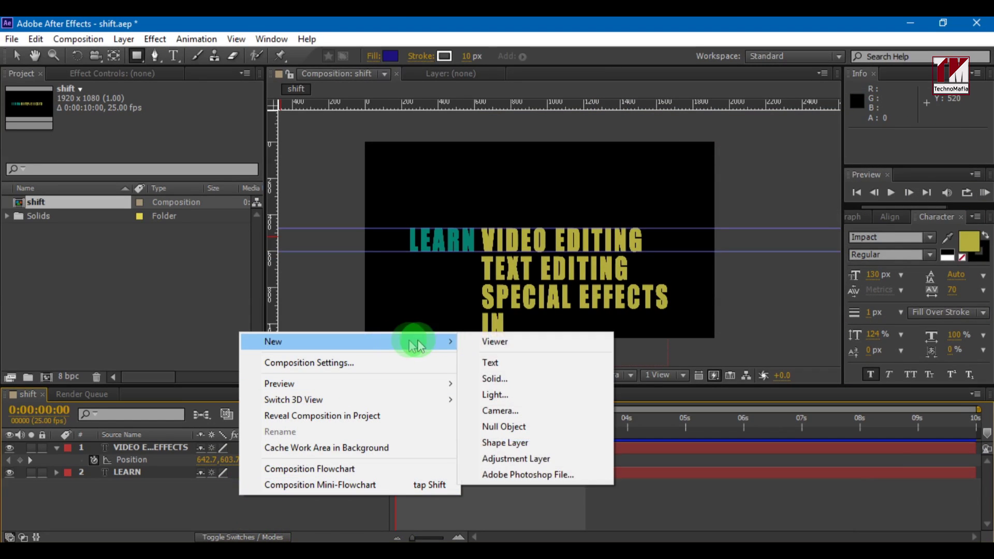
left_click(501, 379)
left_click(306, 401)
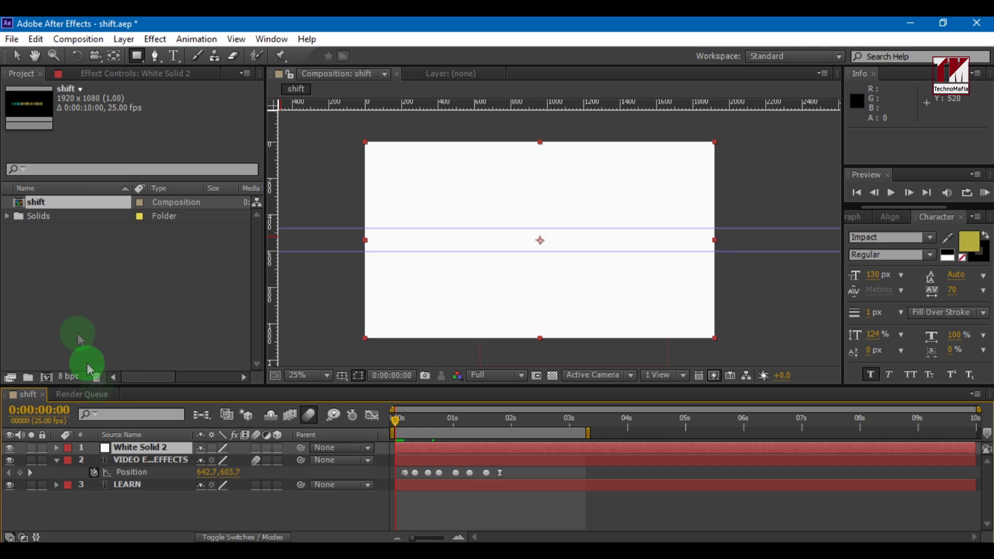
Draw a rectangle mask on the solid as a thin strip across LEARN's line
left_click(129, 450)
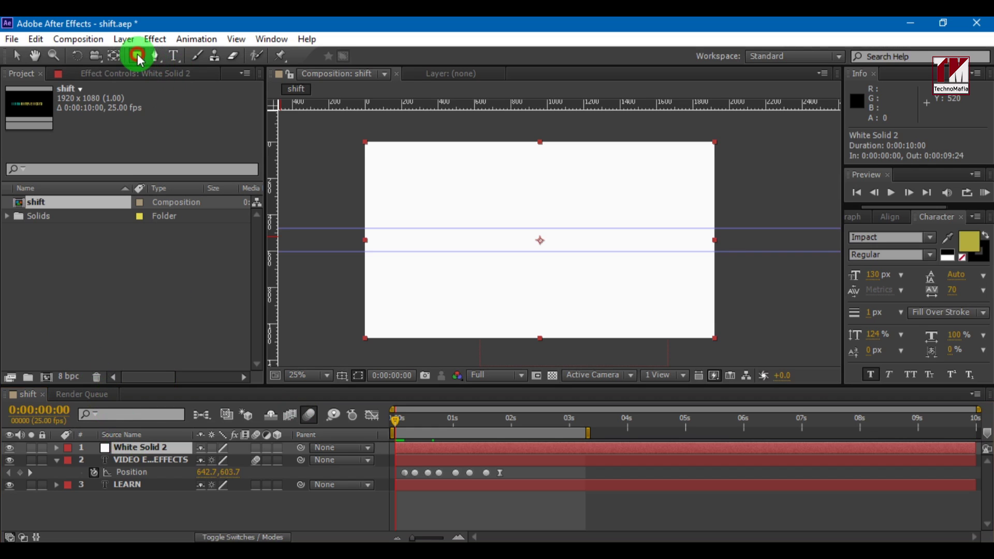
mouse_move(364, 228)
left_mouse_down()
mouse_move(559, 228)
mouse_move(715, 251)
left_mouse_up()
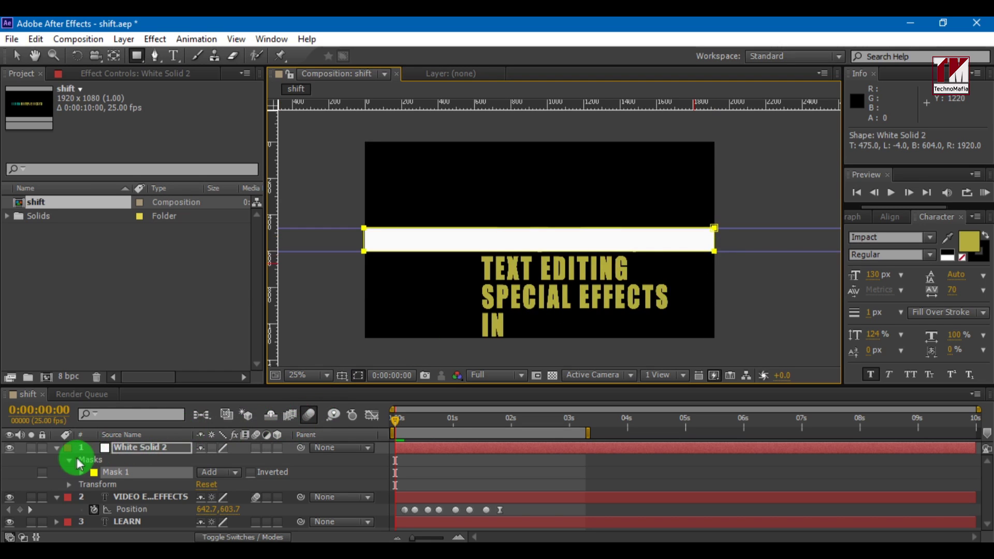
left_click(58, 448)
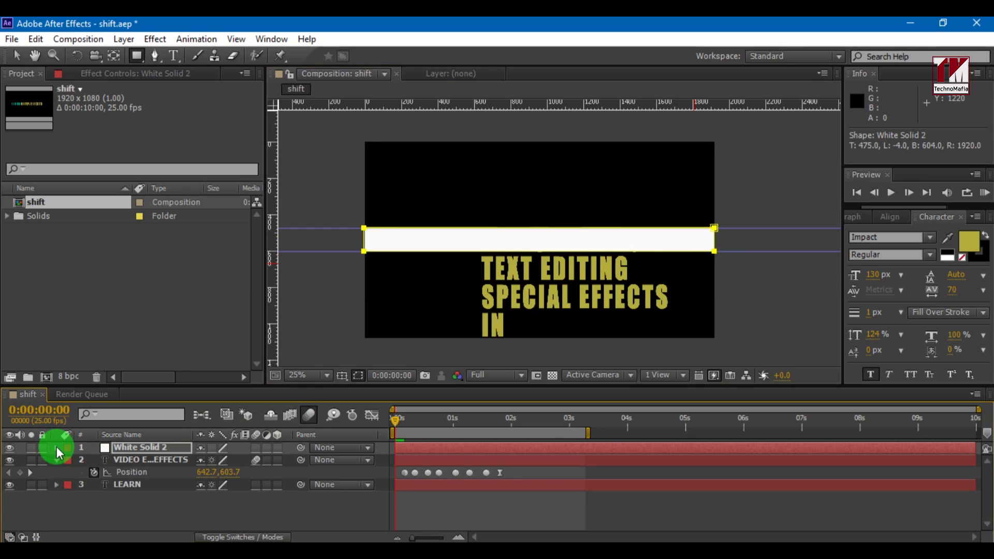
Set the yellow words layer's track matte to Alpha Matte 'White Solid 2' and preview the scroll
left_click(242, 538)
left_click(200, 493)
left_click(245, 459)
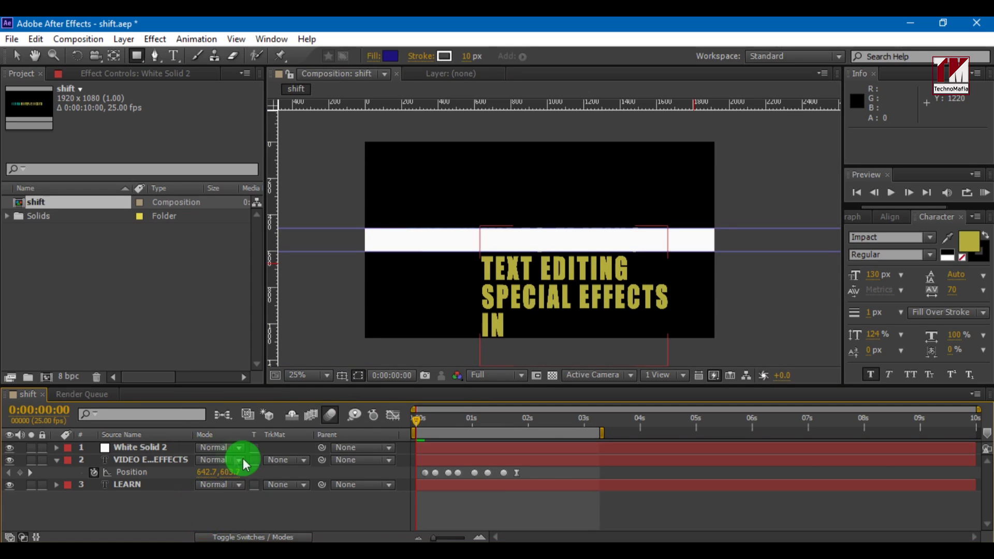
left_click(277, 460)
left_click(297, 397)
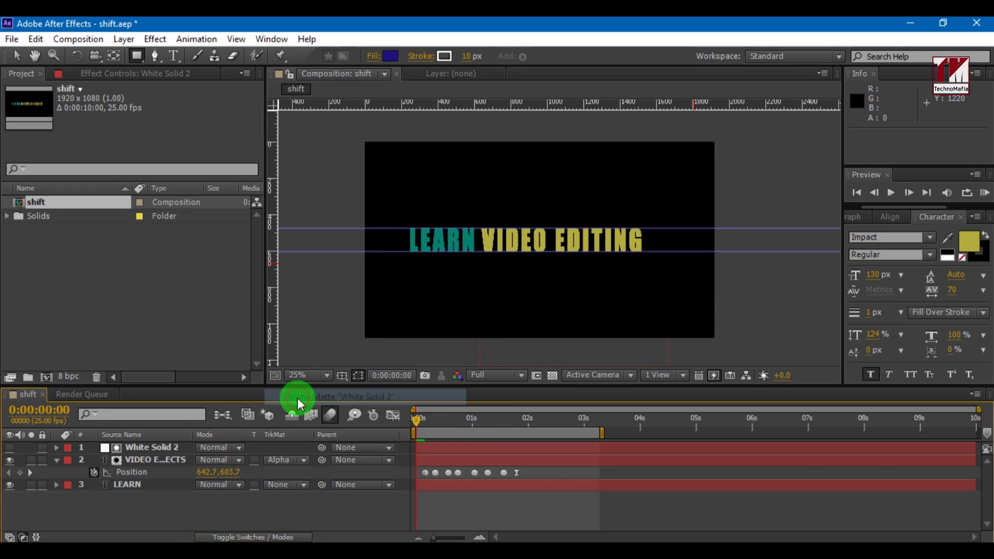
key("space")
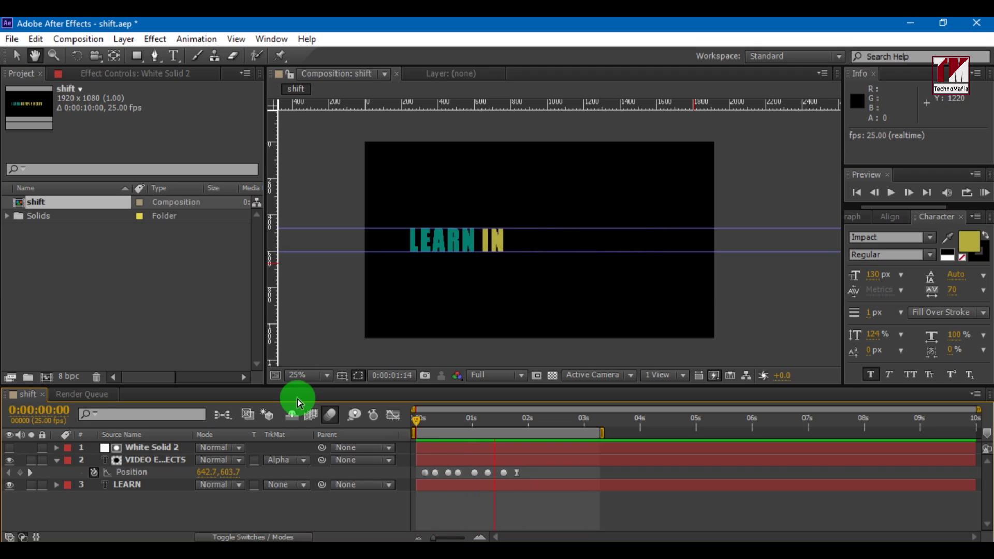